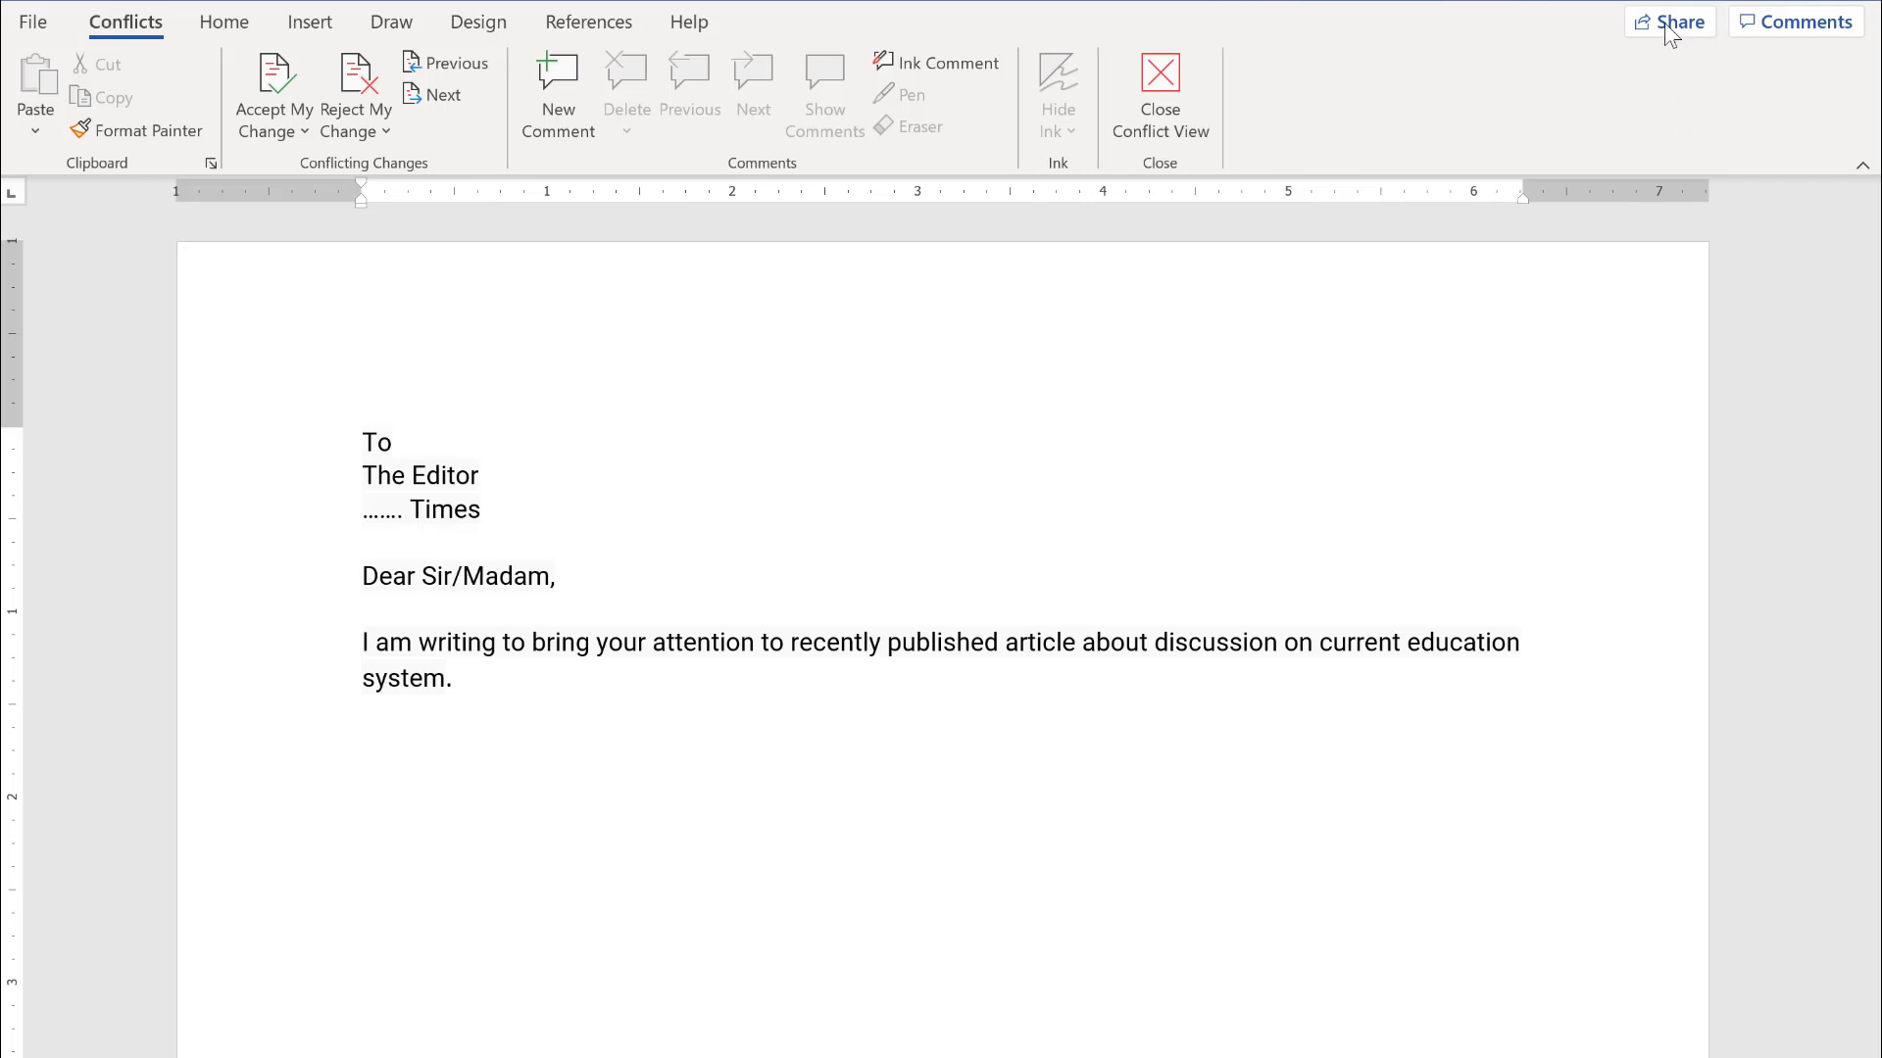
Create a sharing link that lets anyone with the link edit the document, and copy the link
click(1669, 24)
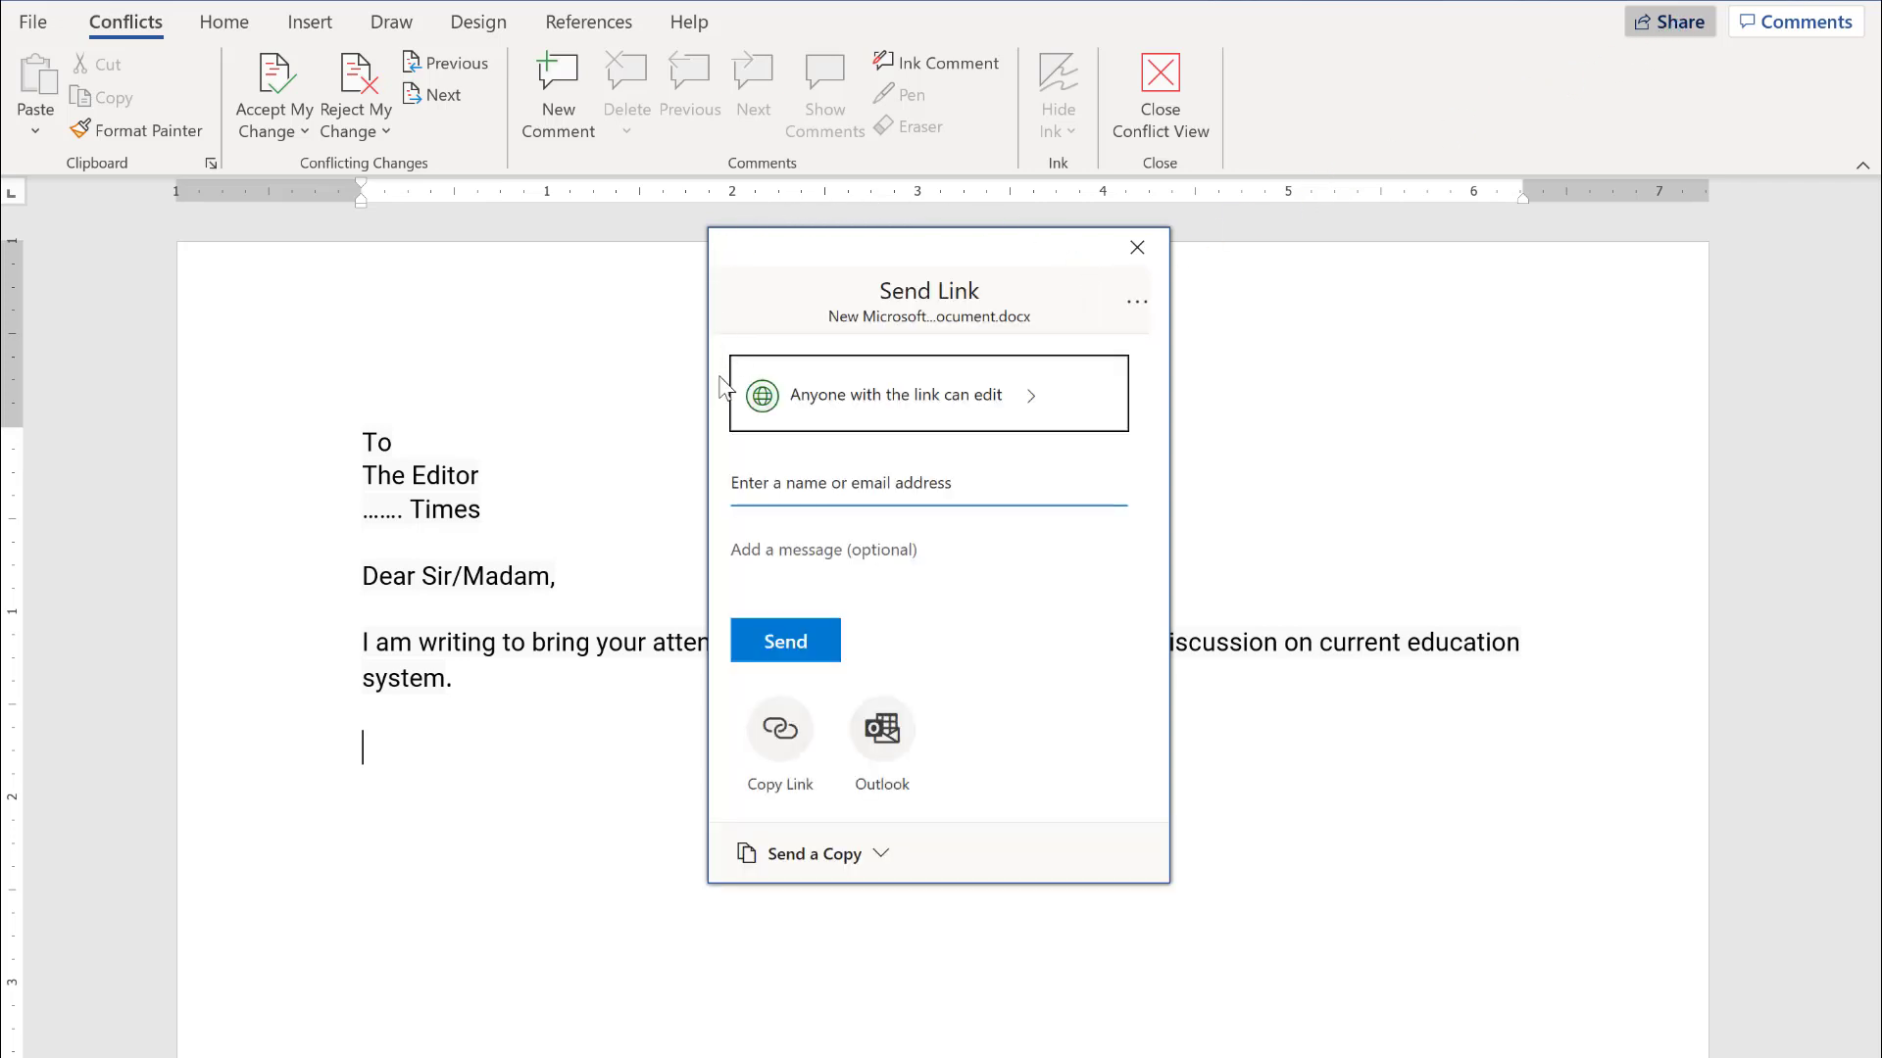
click(913, 410)
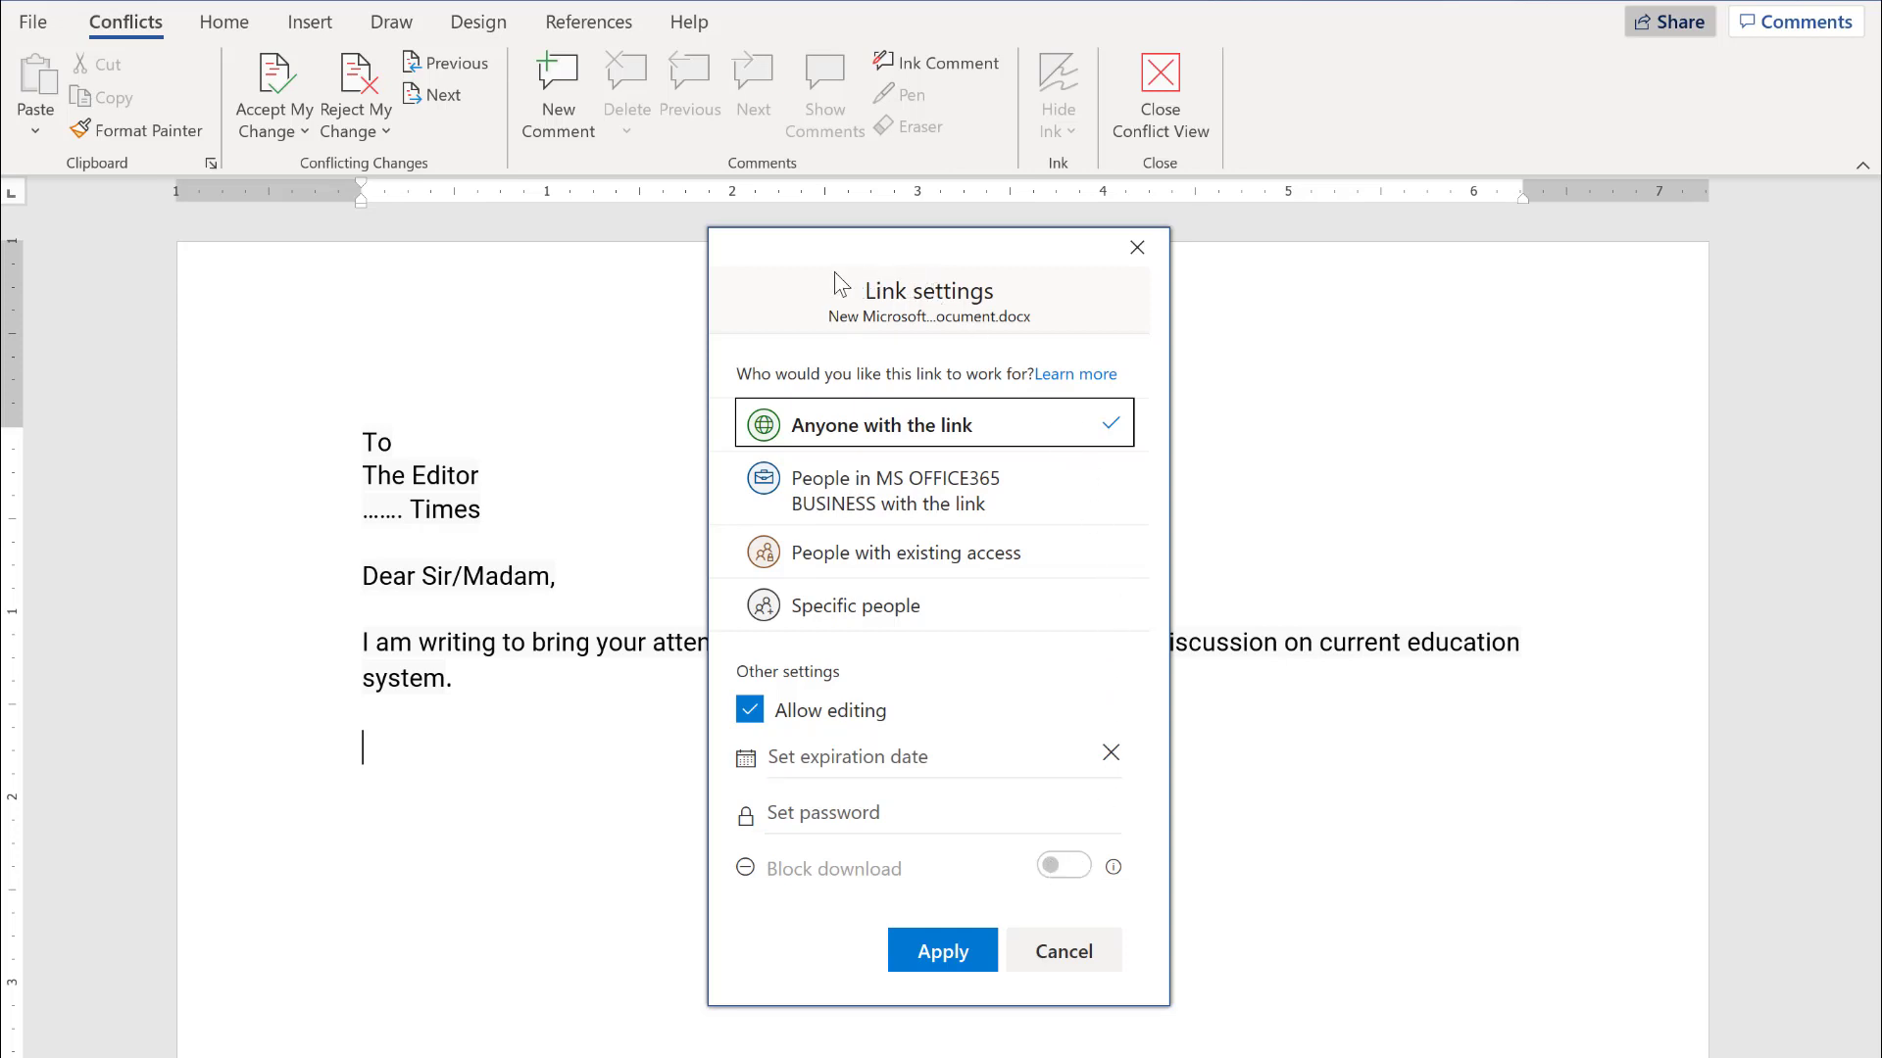
click(943, 956)
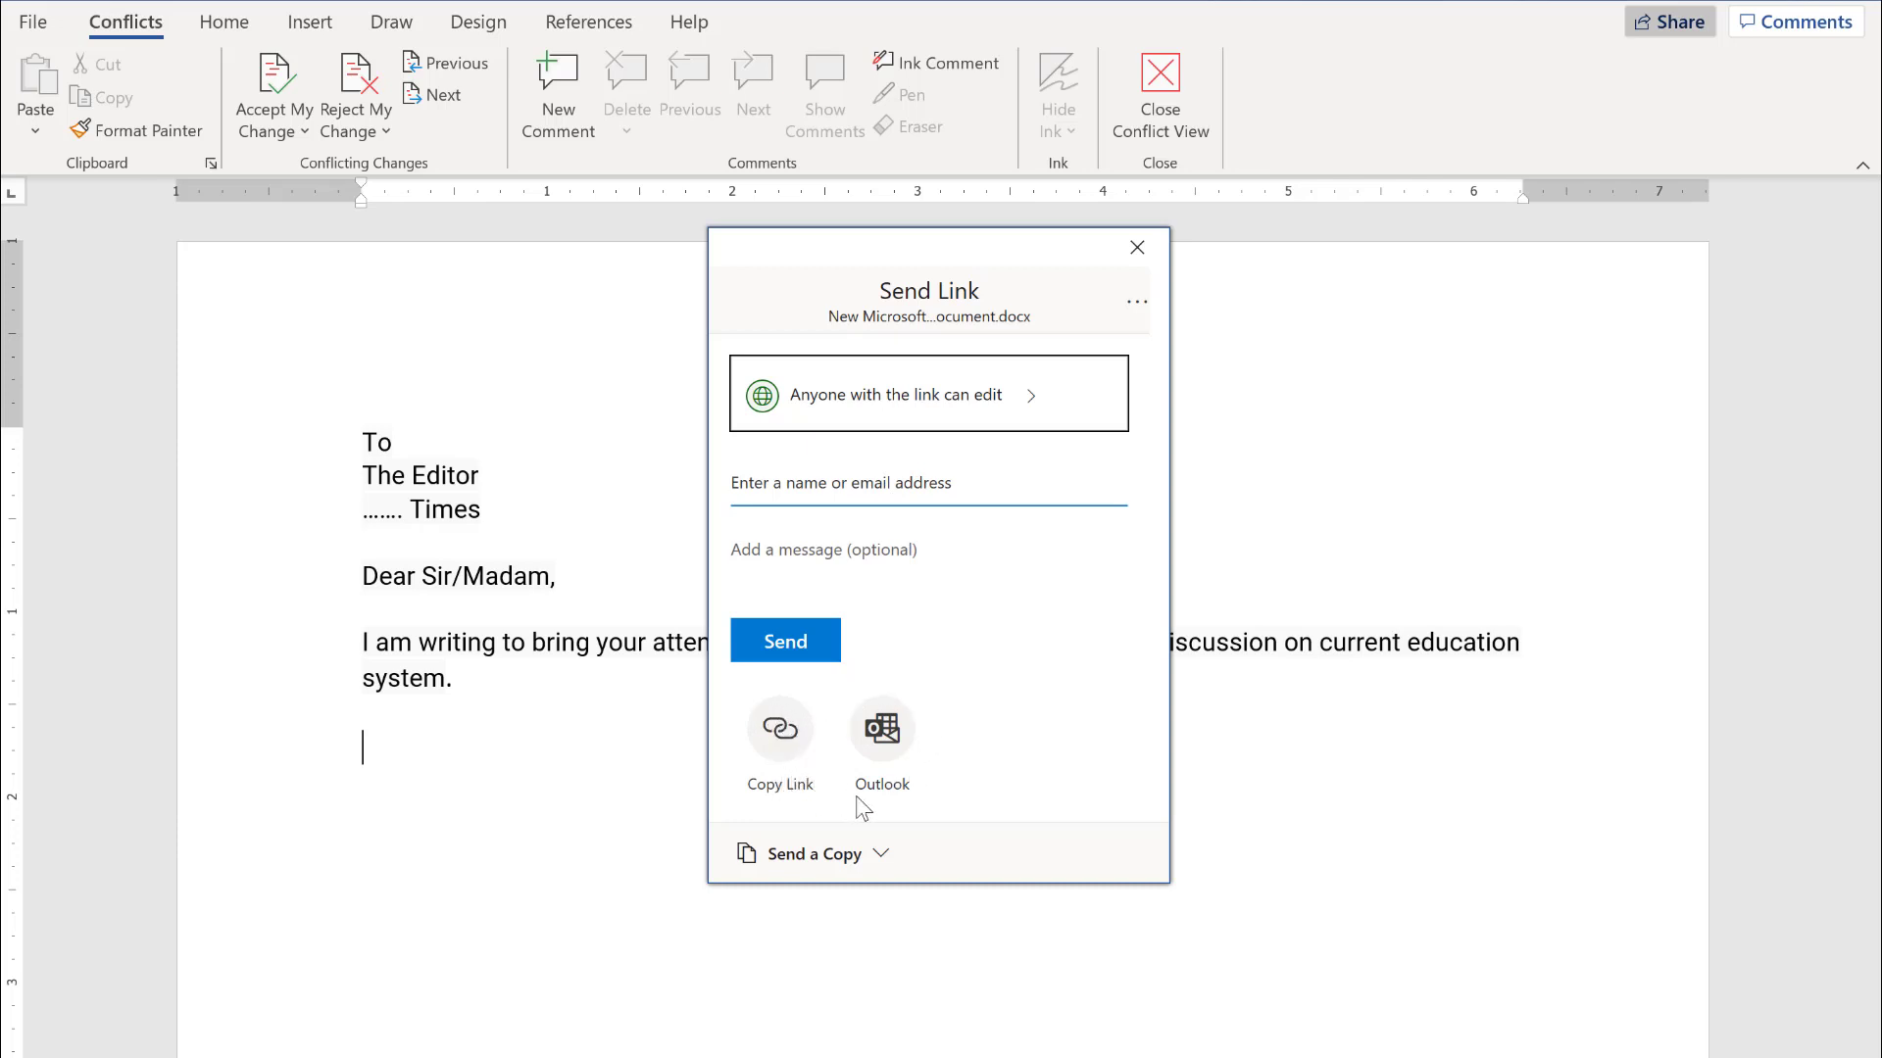
click(784, 750)
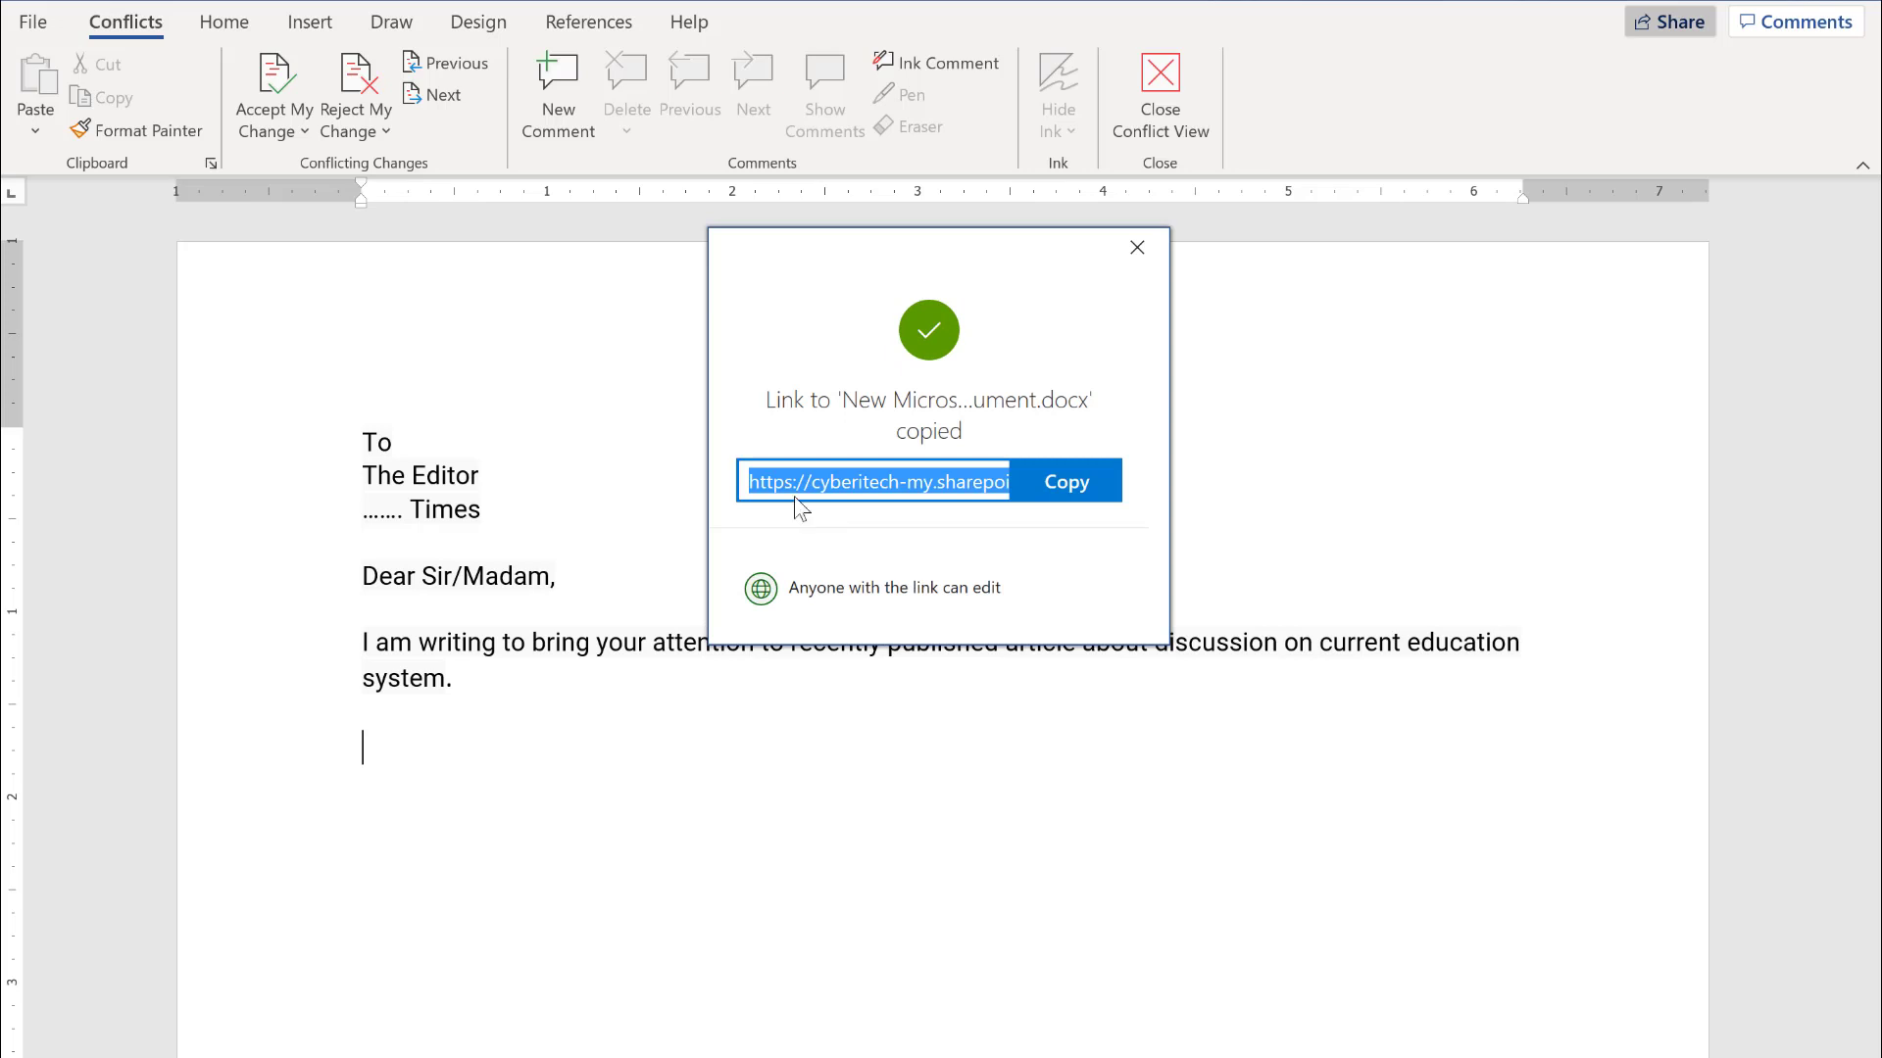
click(1078, 494)
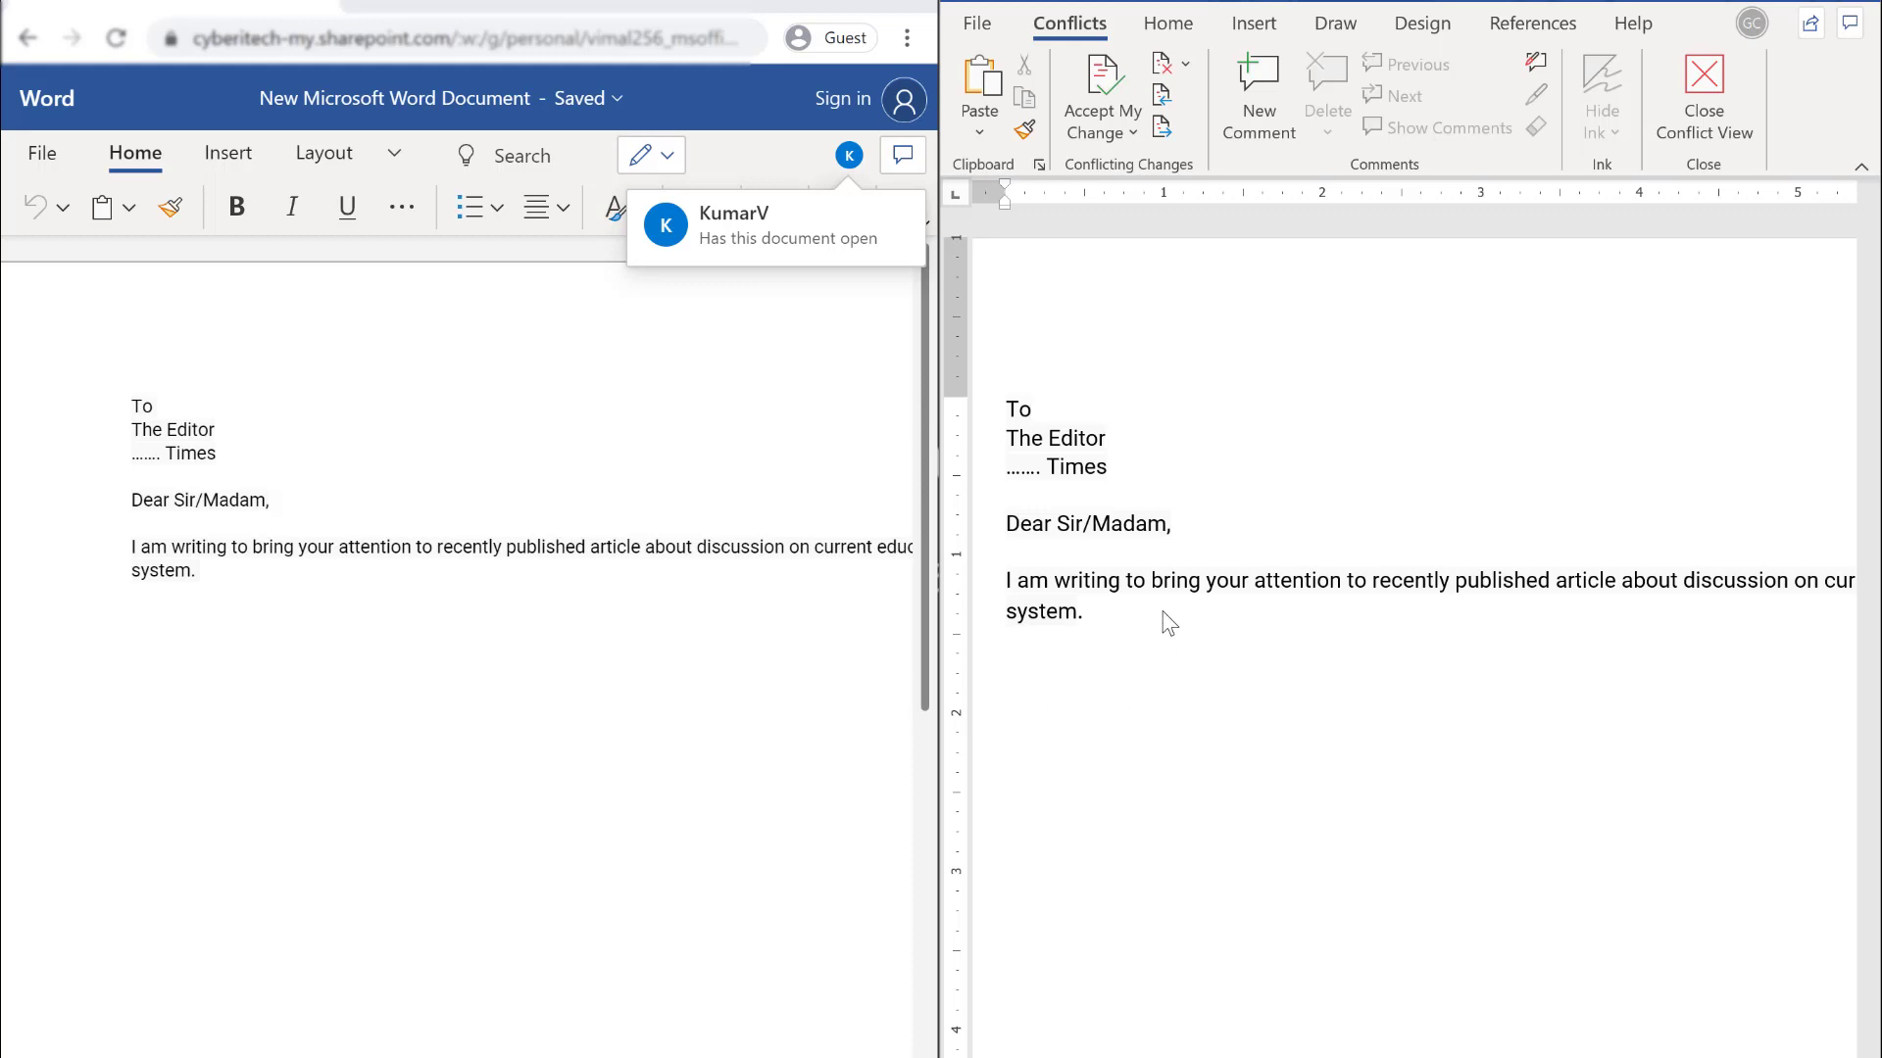
Check who else has the shared document open in both the browser copy and the desktop copy
click(1107, 617)
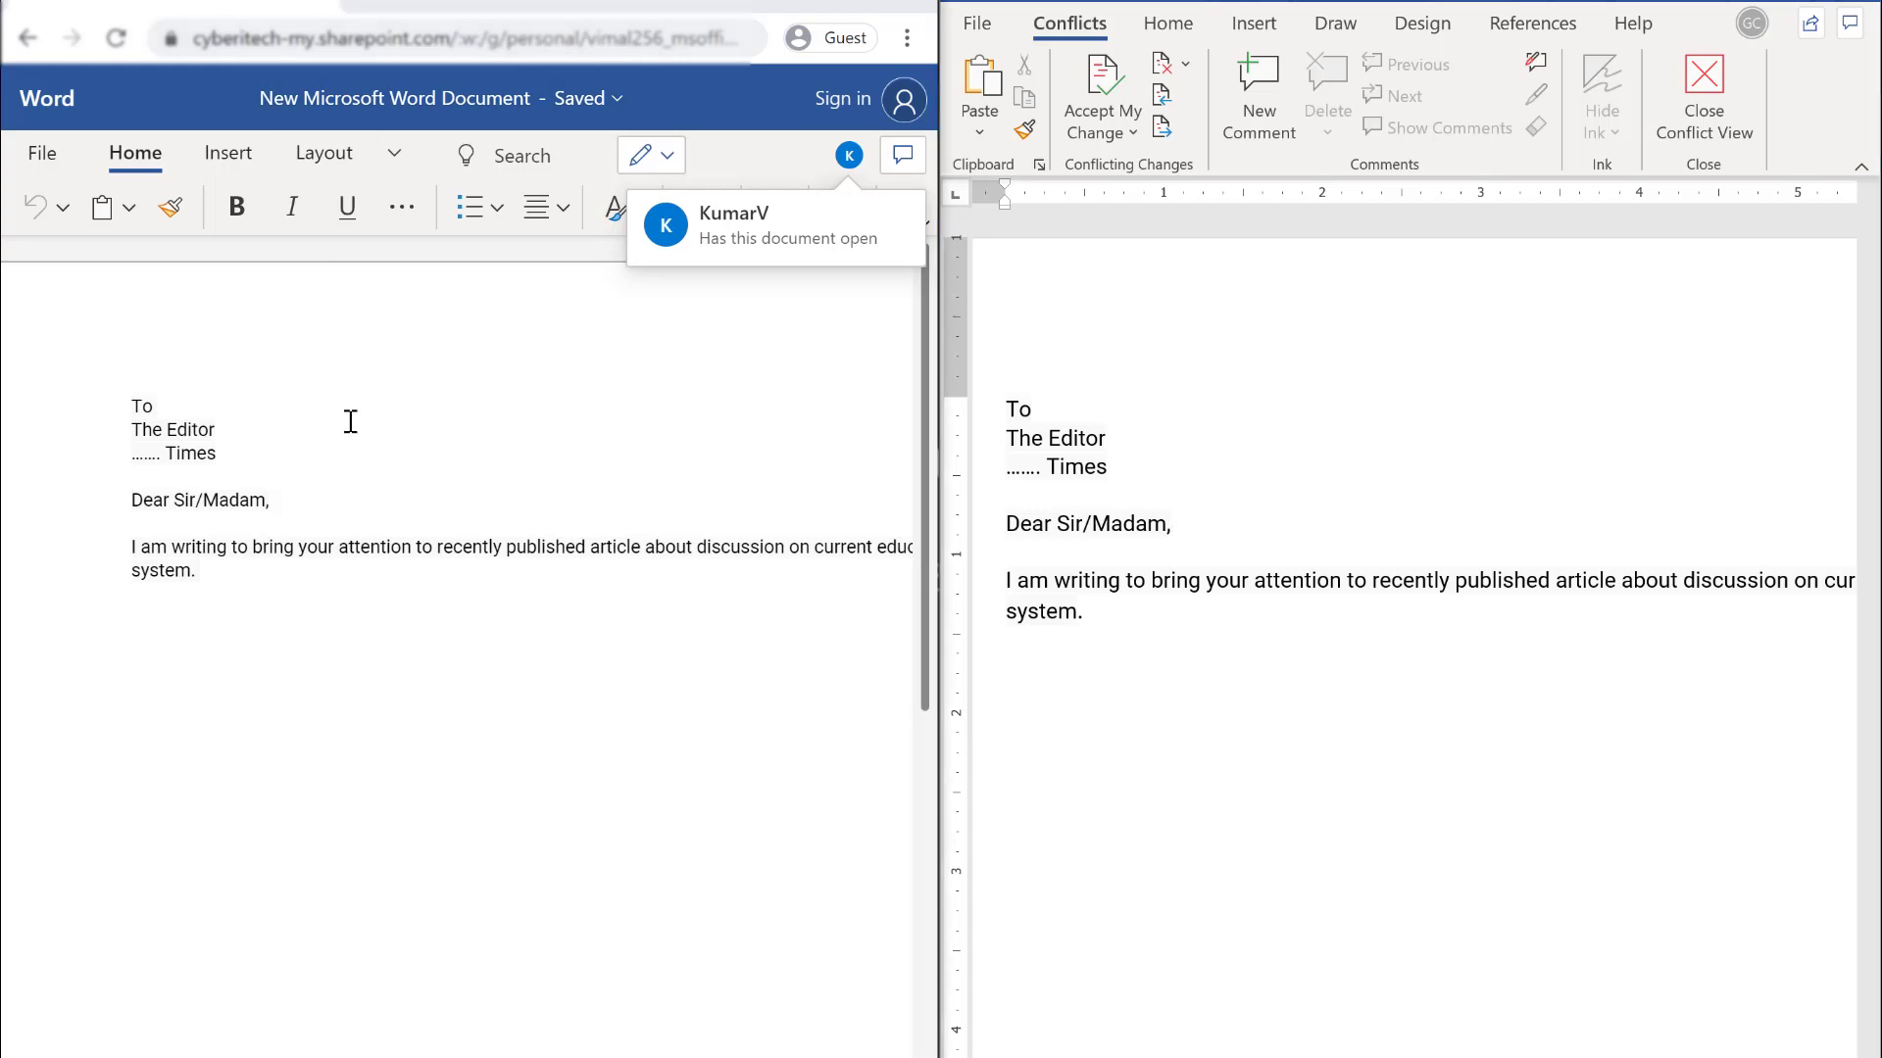
scroll(350, 422, down, 3)
scroll(350, 421, down, 3)
scroll(350, 421, up, 5)
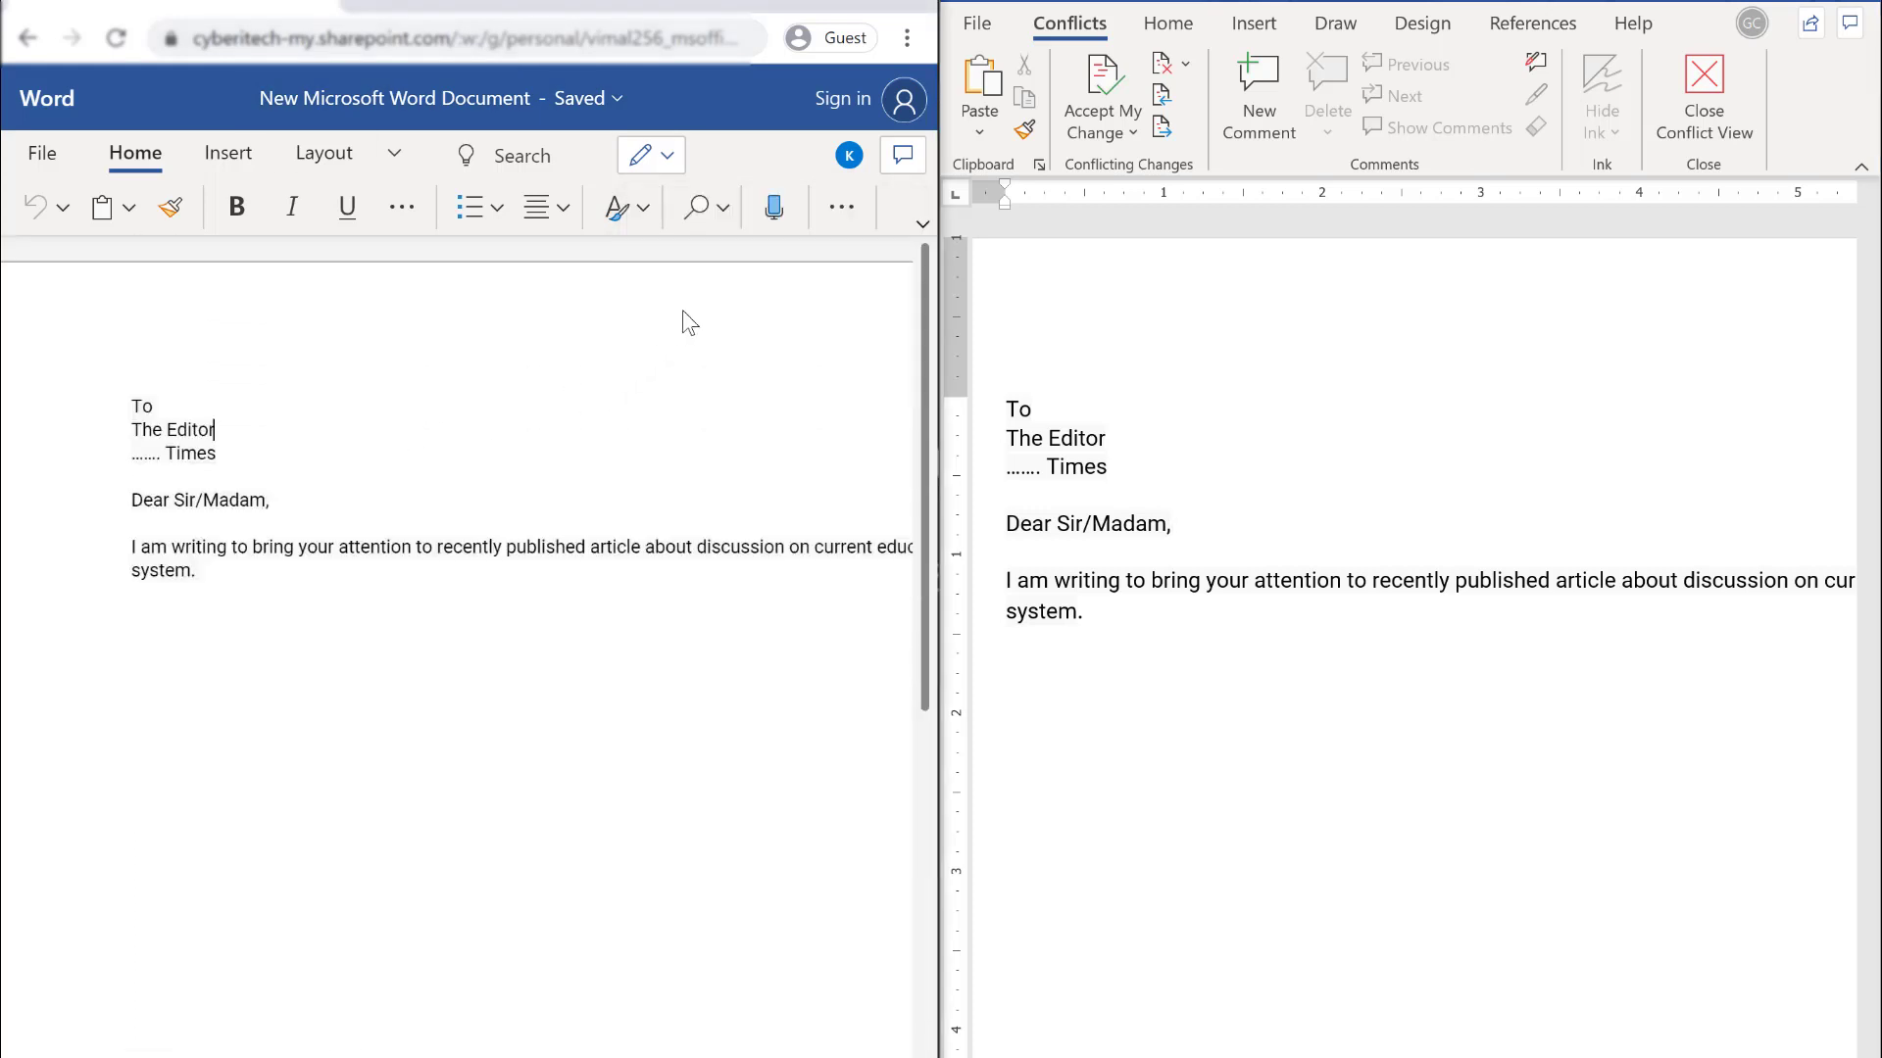
click(849, 159)
click(1755, 26)
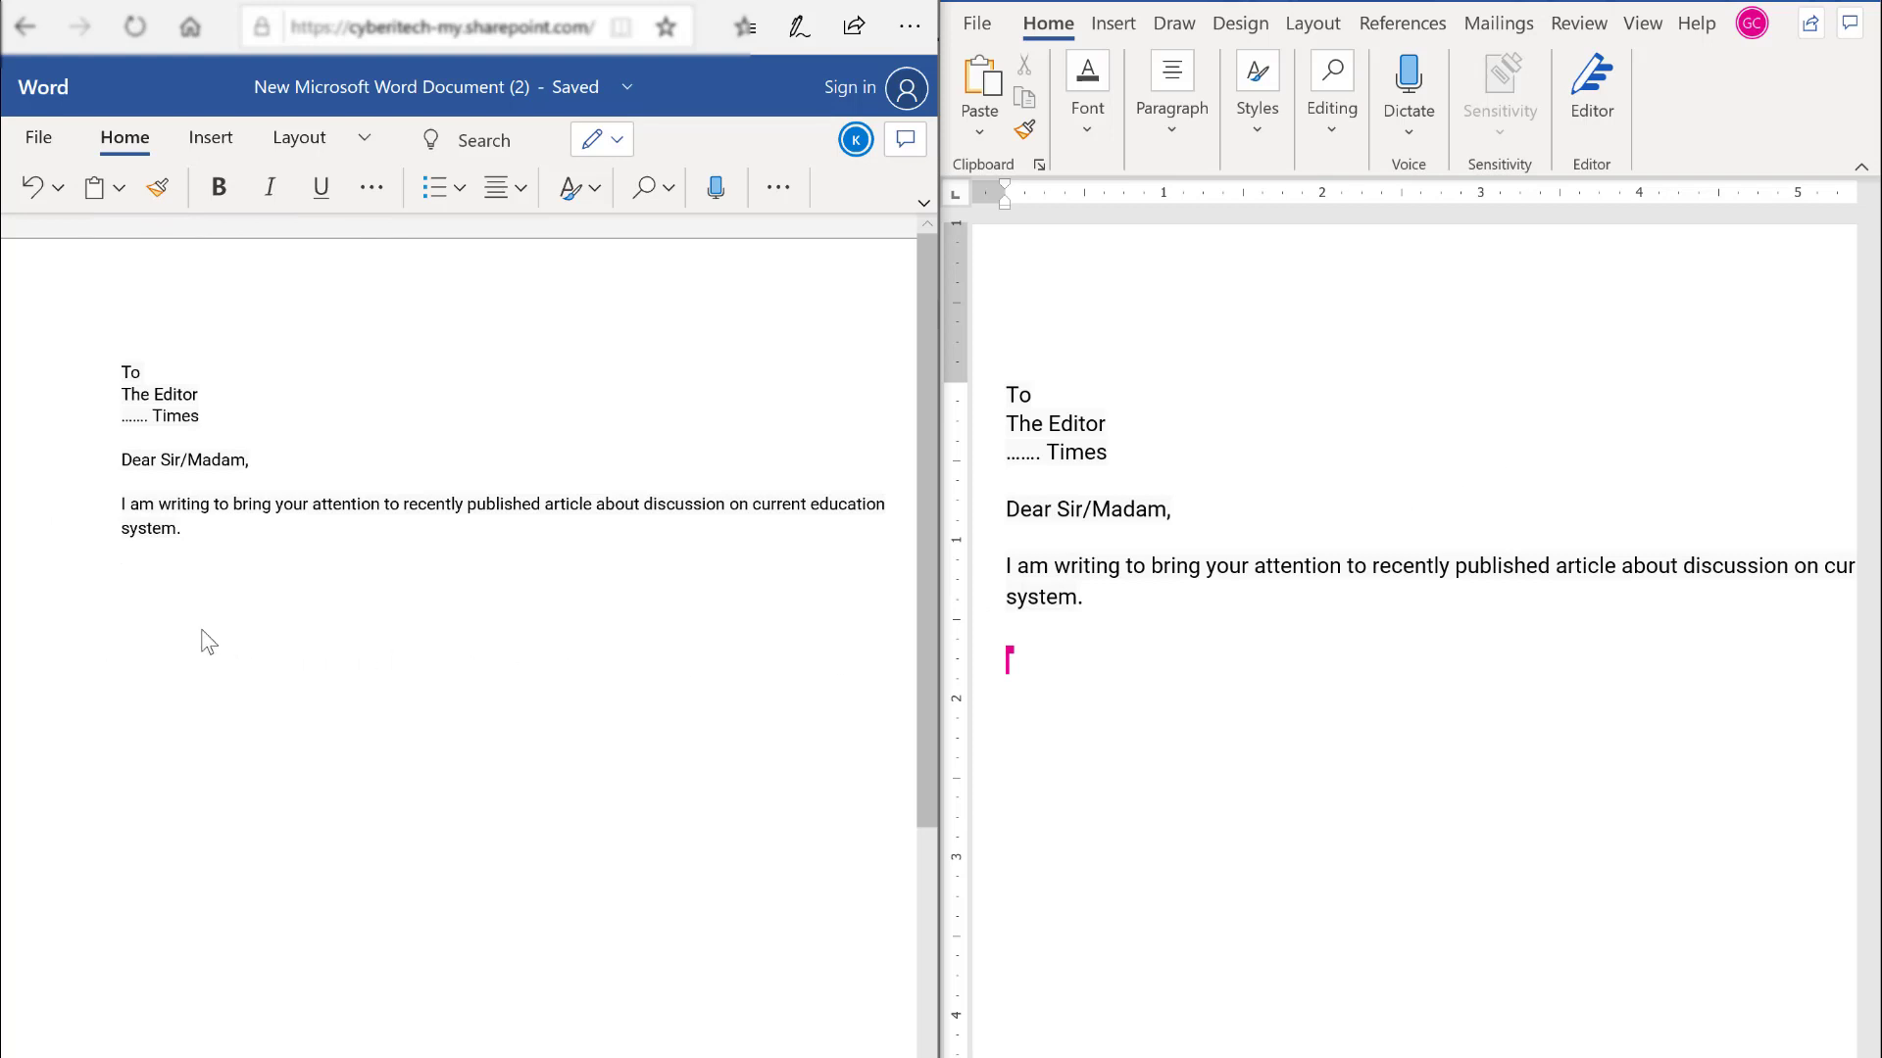
Add two paragraphs below the letter's body in the browser copy: "The education system" and, after a blank line, "The education system."
text(The education system)
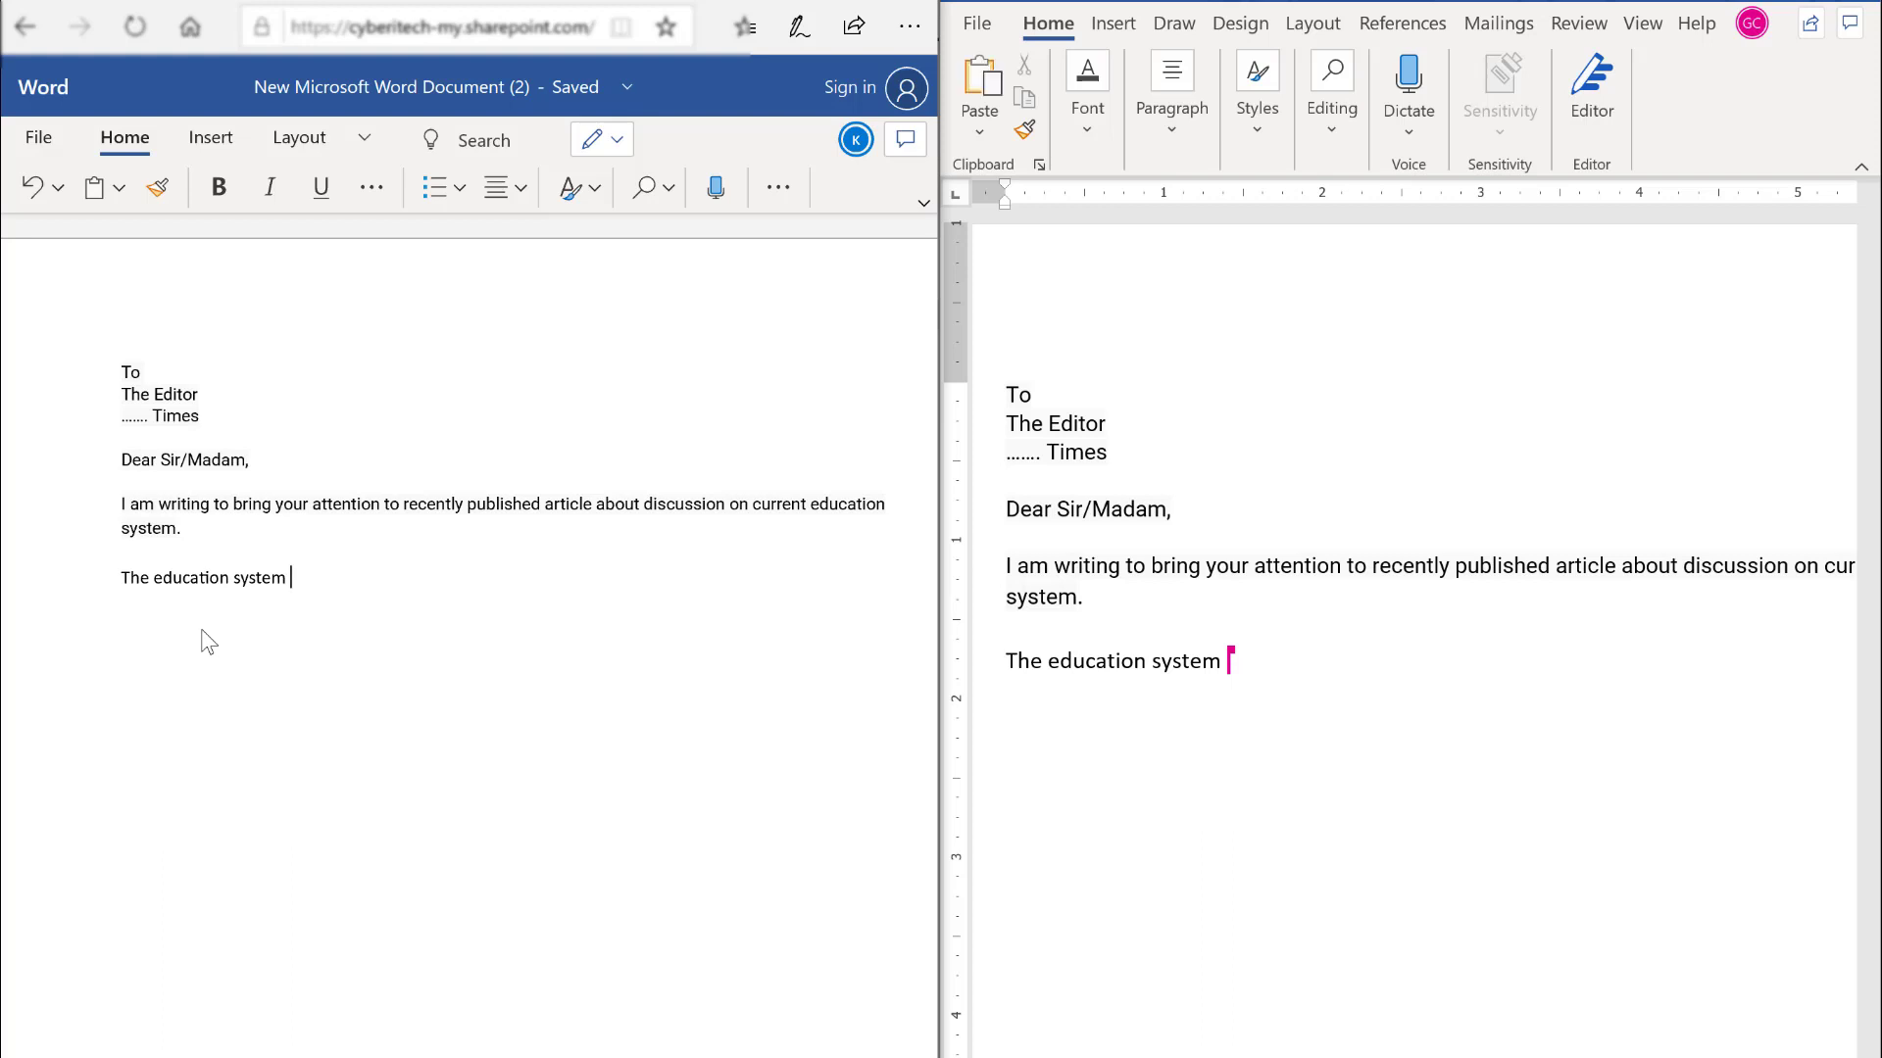
key(Return)
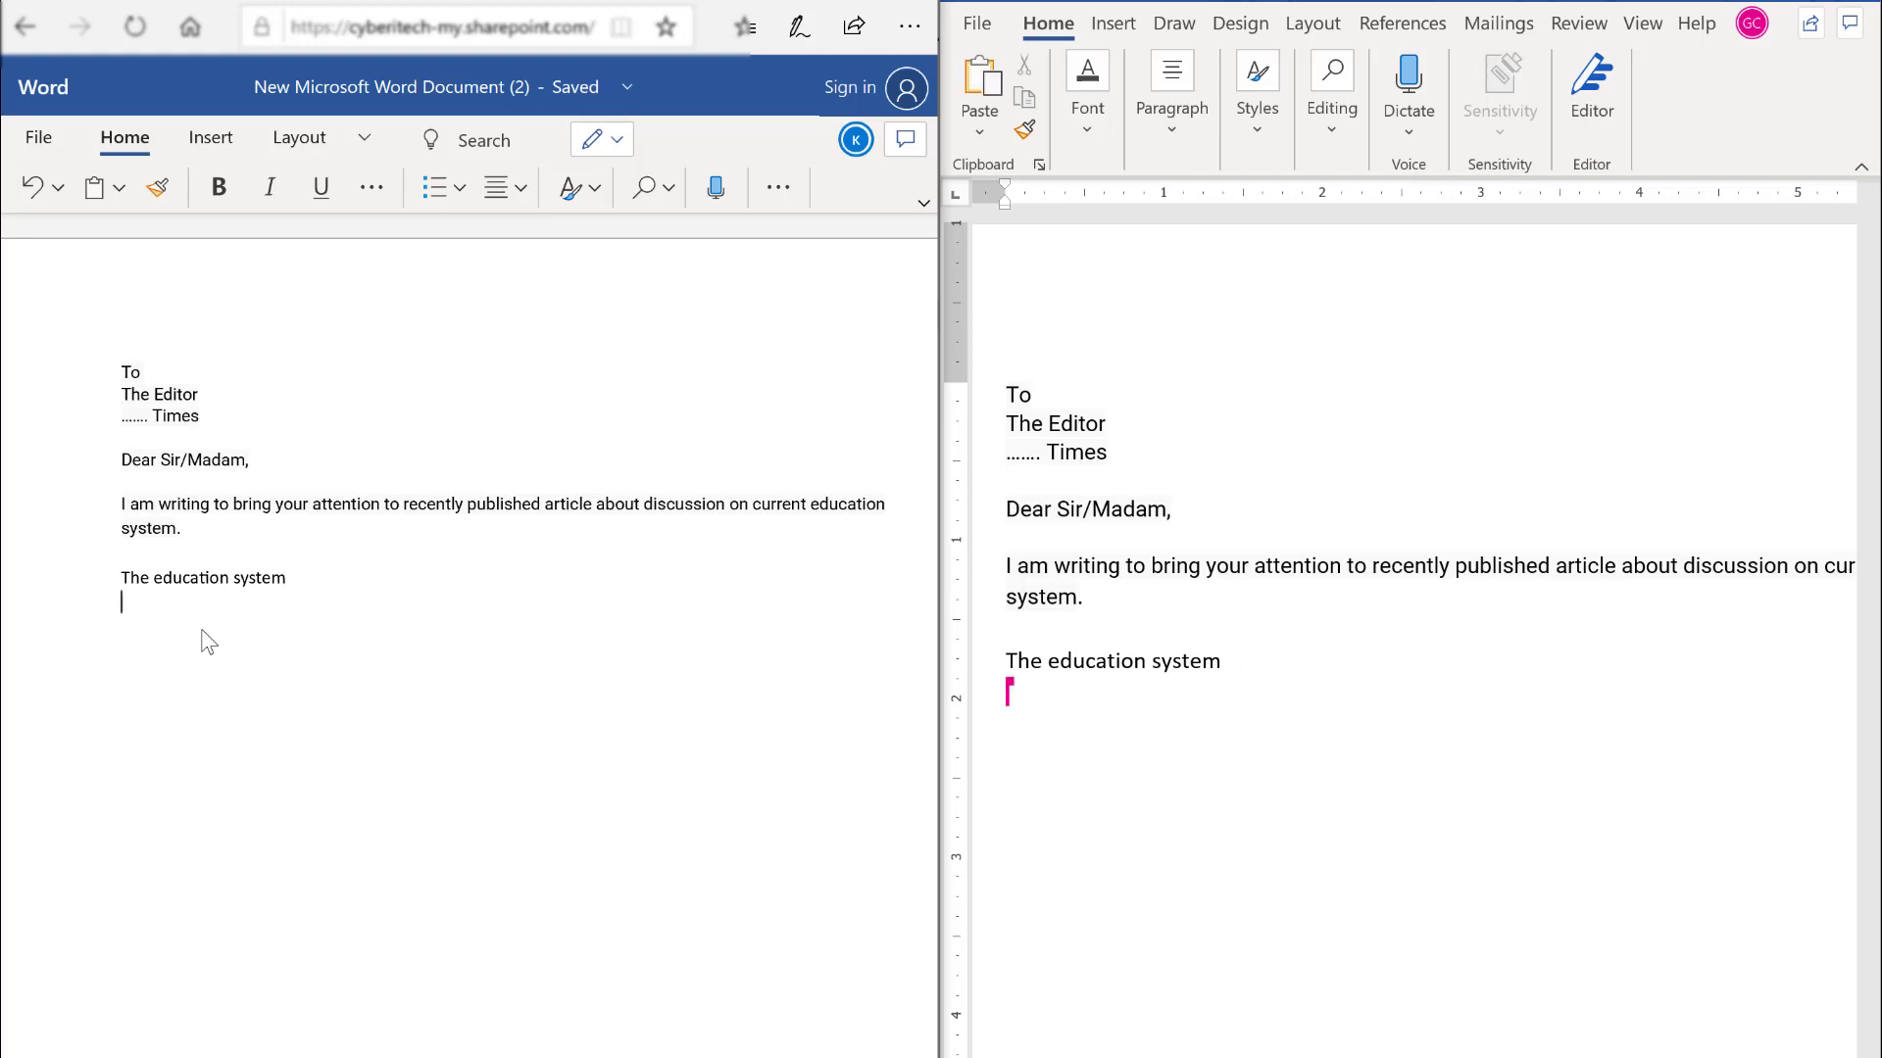
key(Return)
text(The ed)
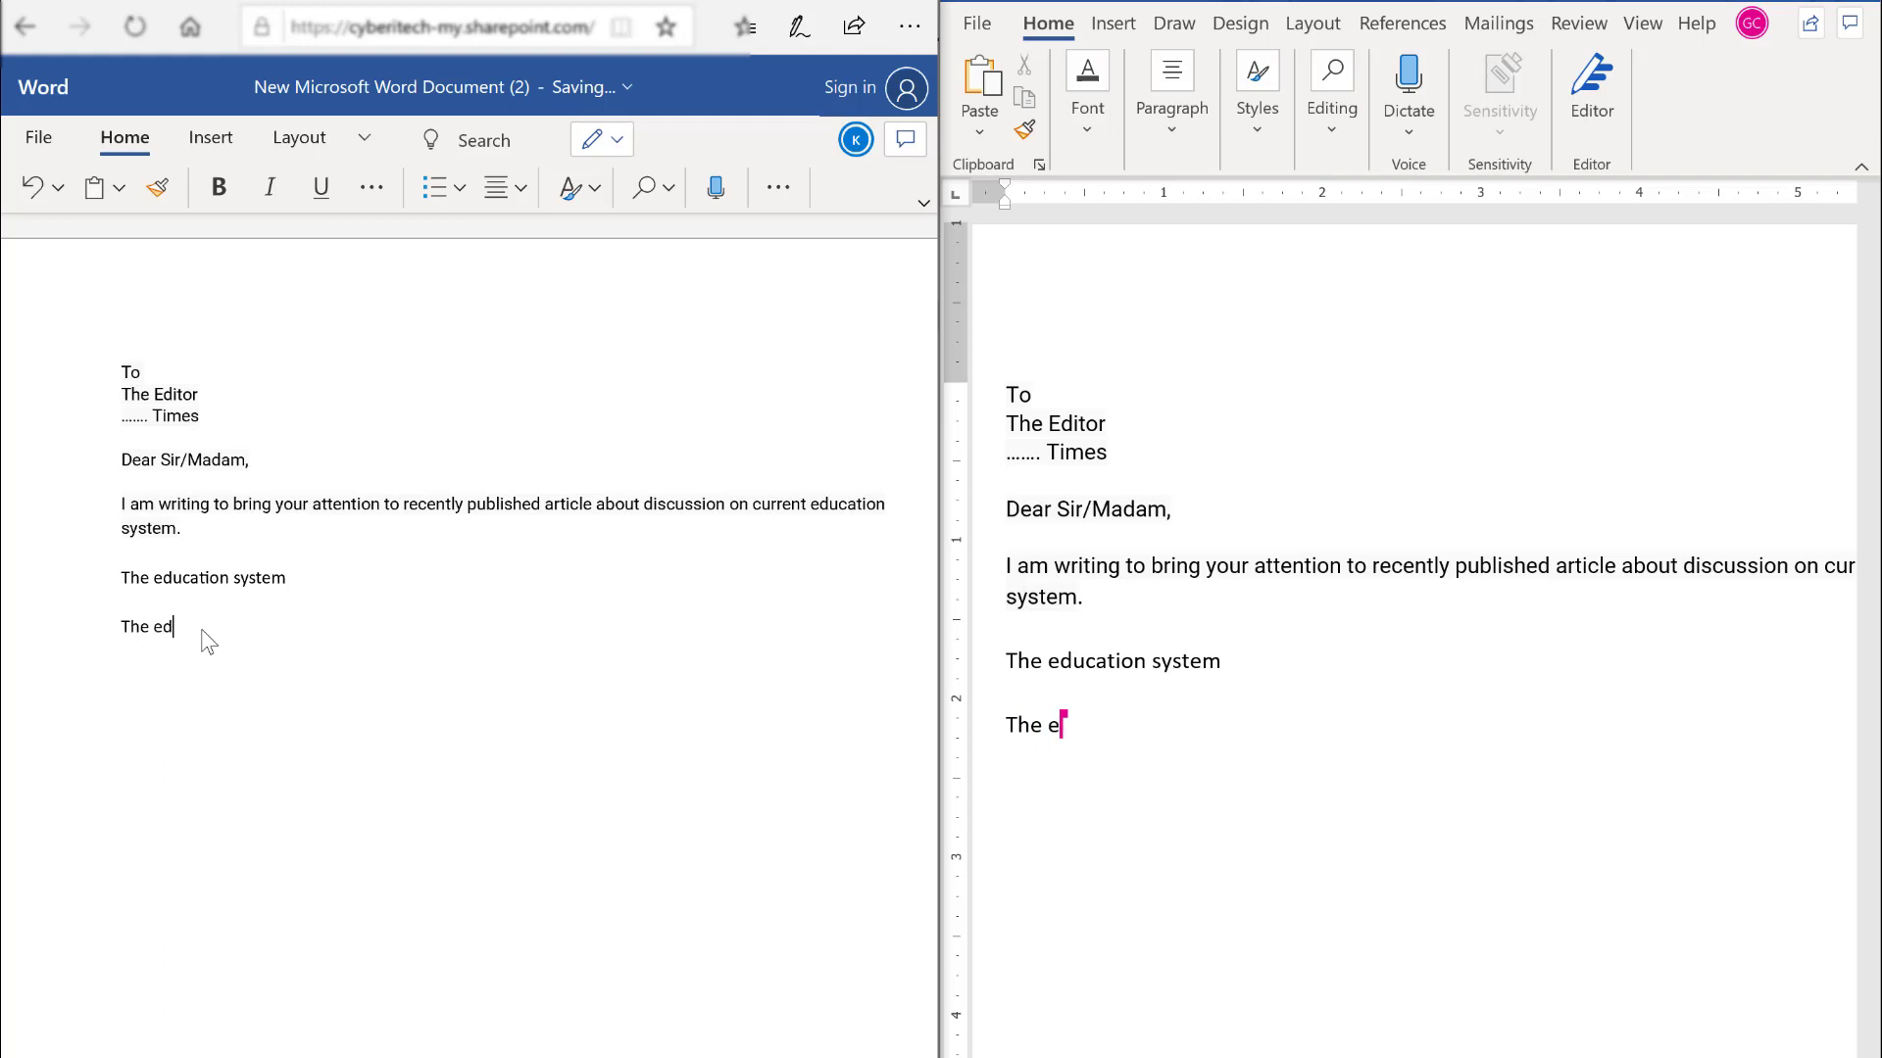
text(ucation system)
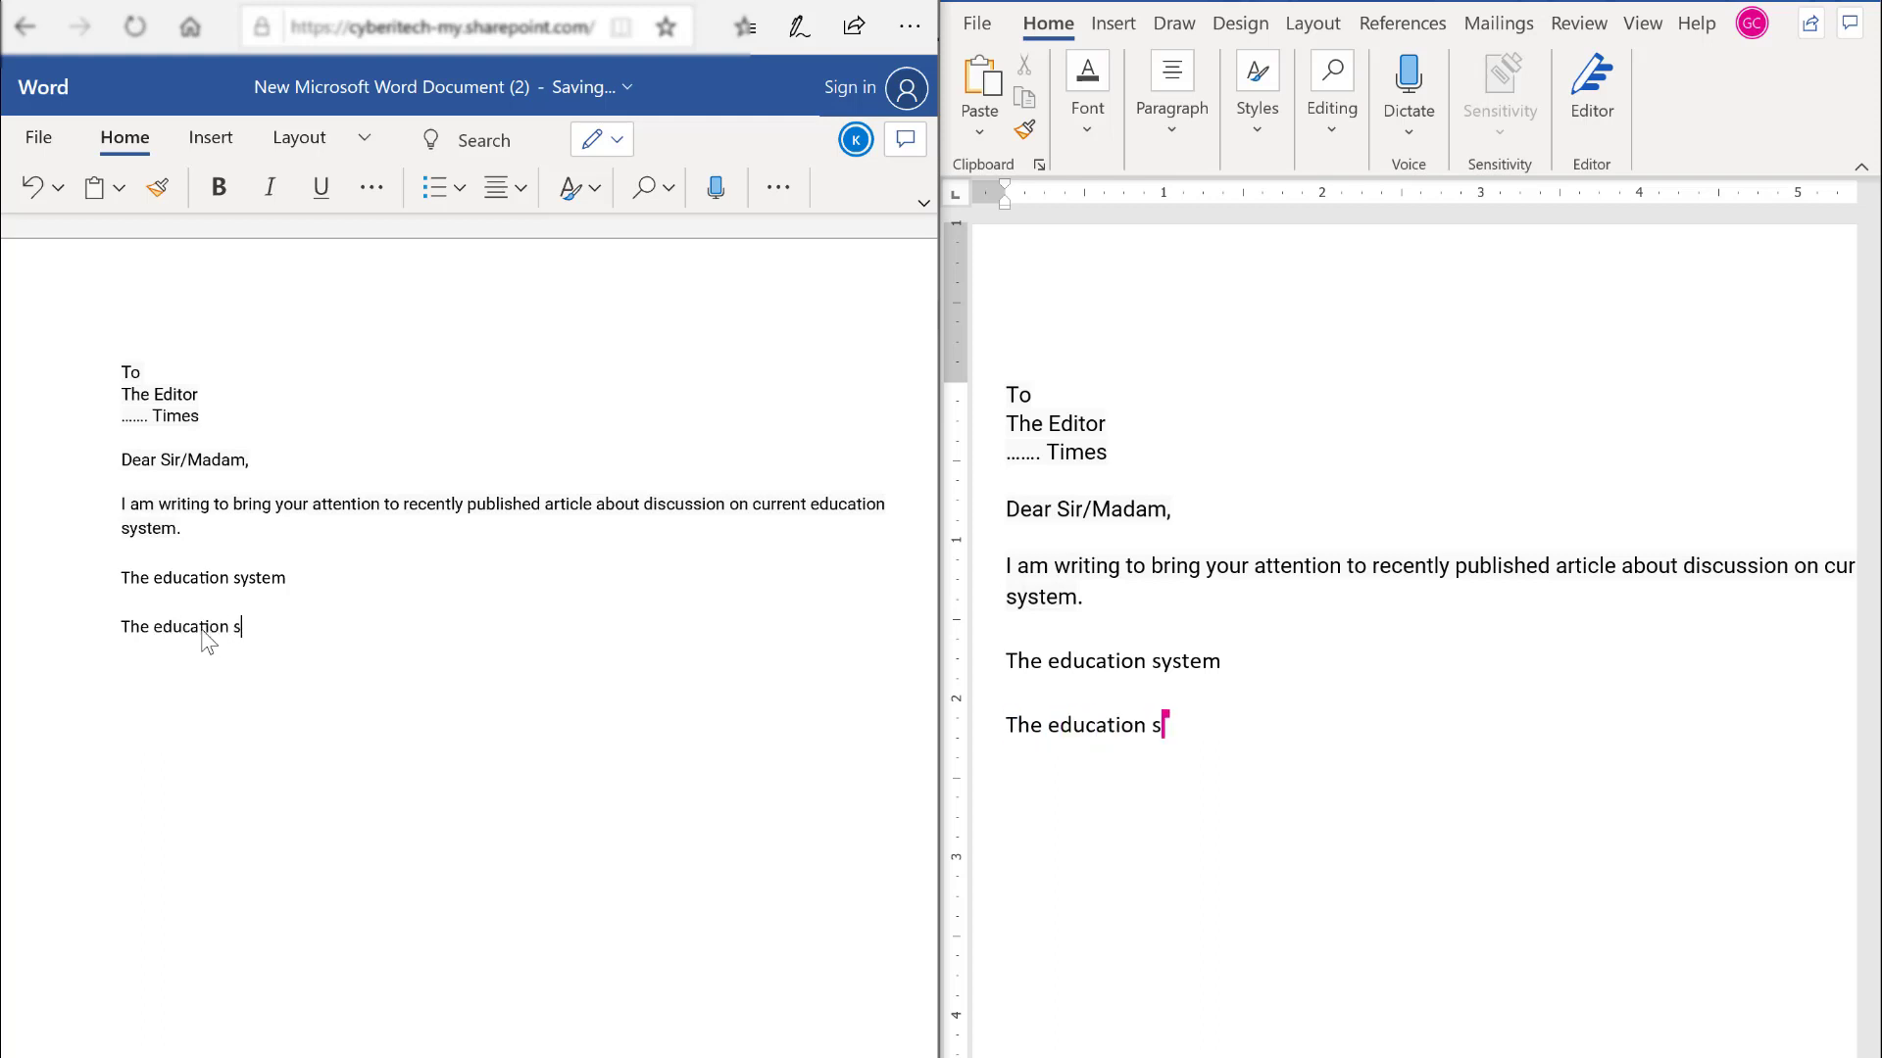
text(.)
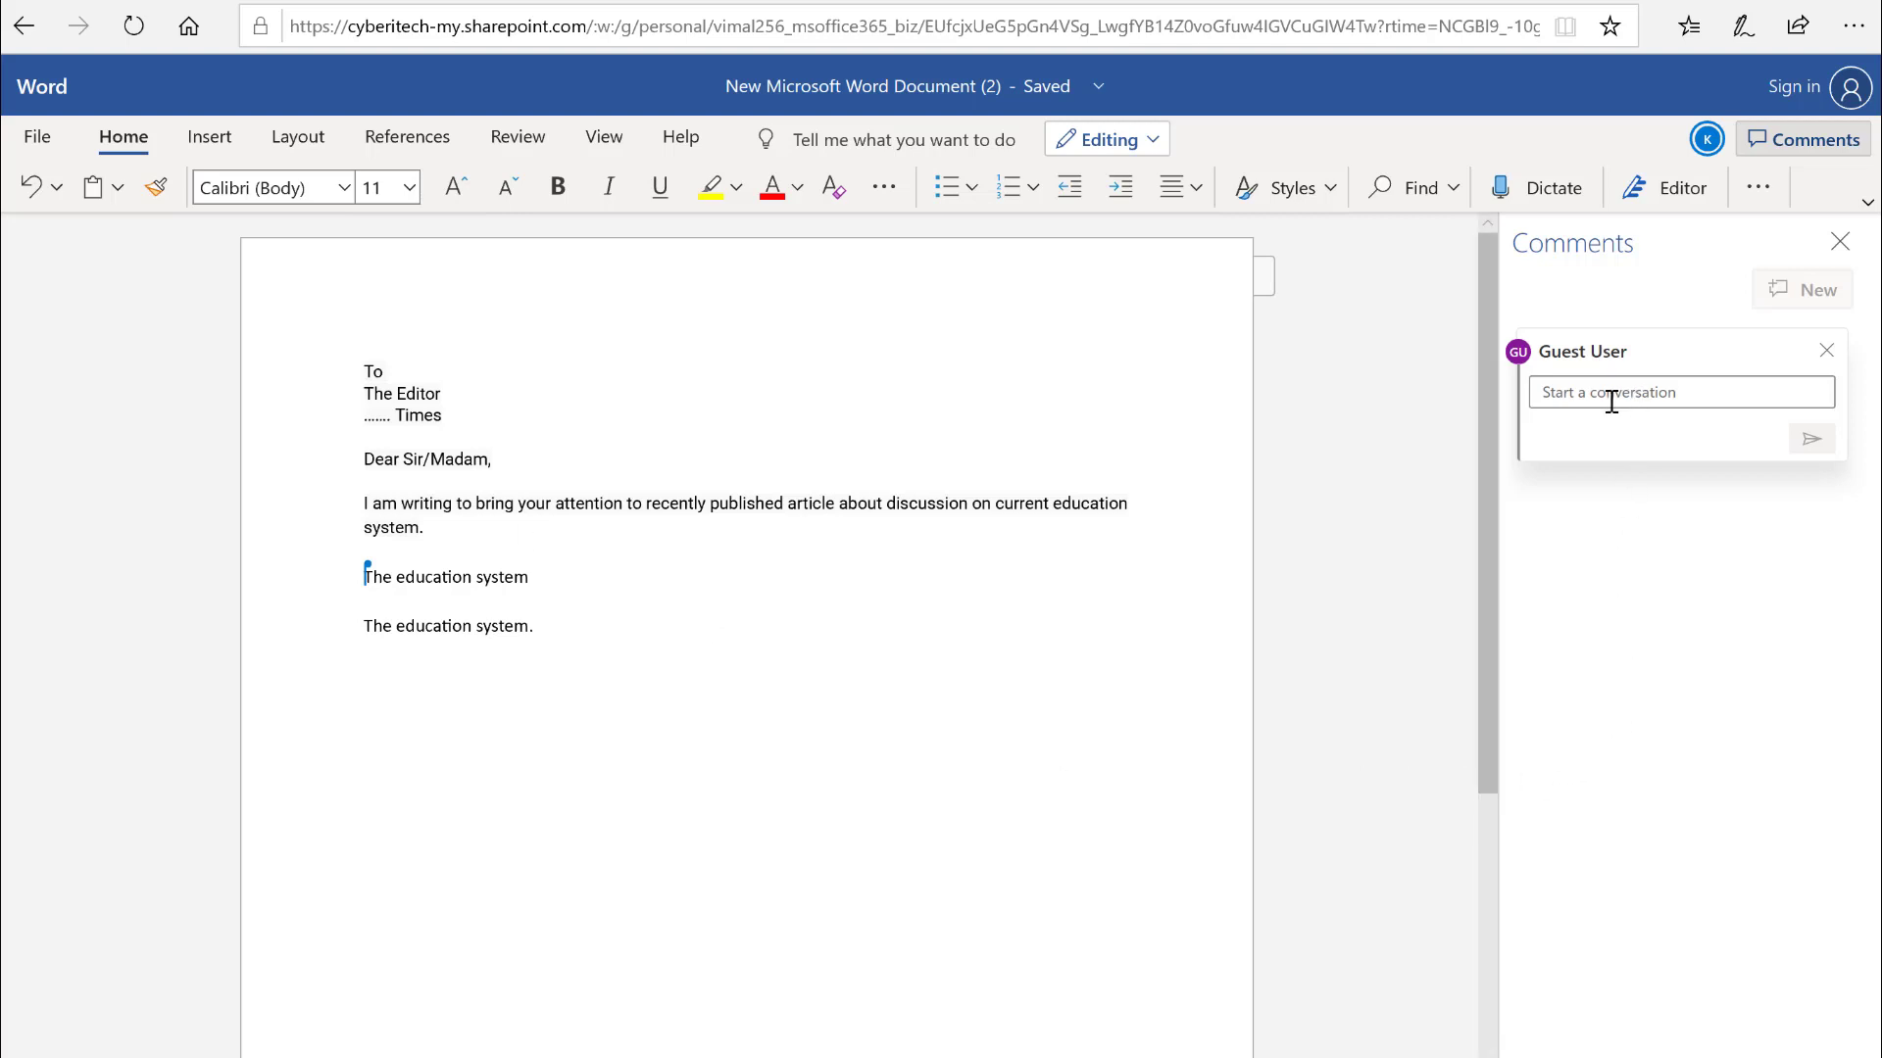
Discard the unposted comment draft and close the document's comments
click(1839, 245)
click(1227, 671)
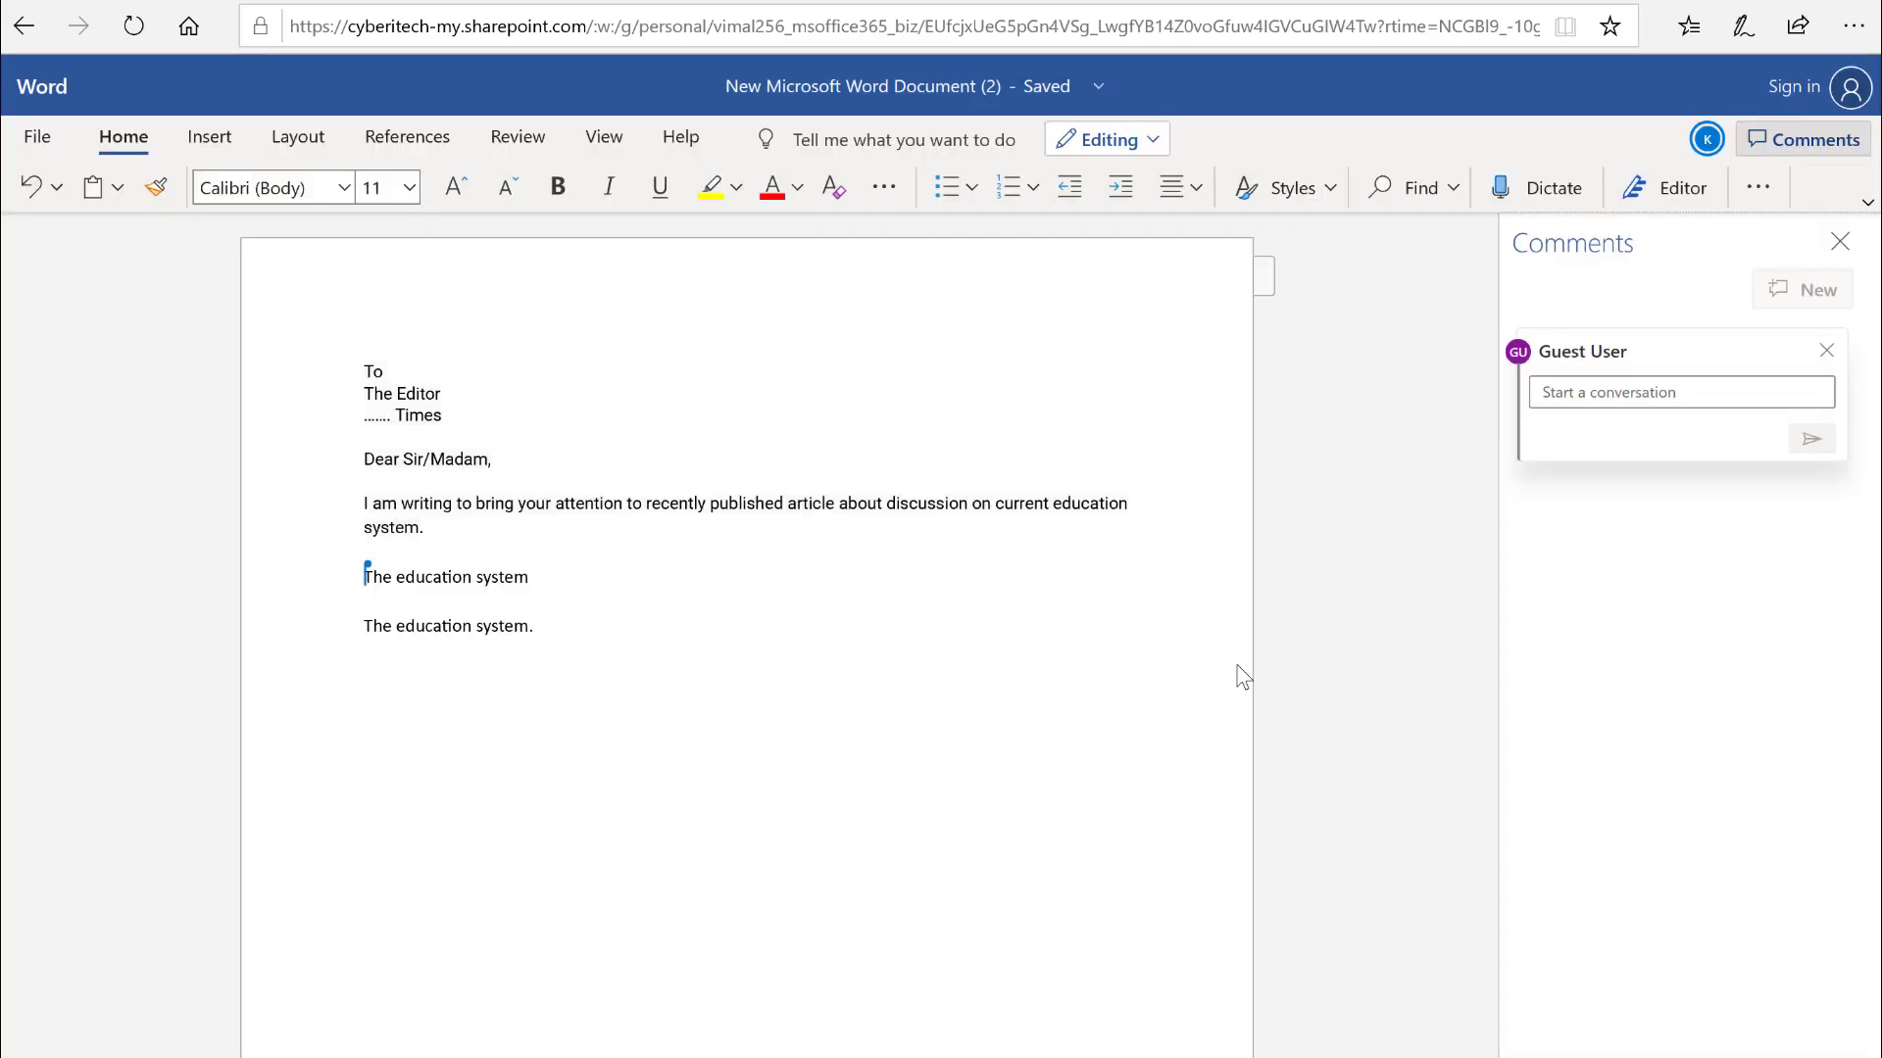
click(1814, 141)
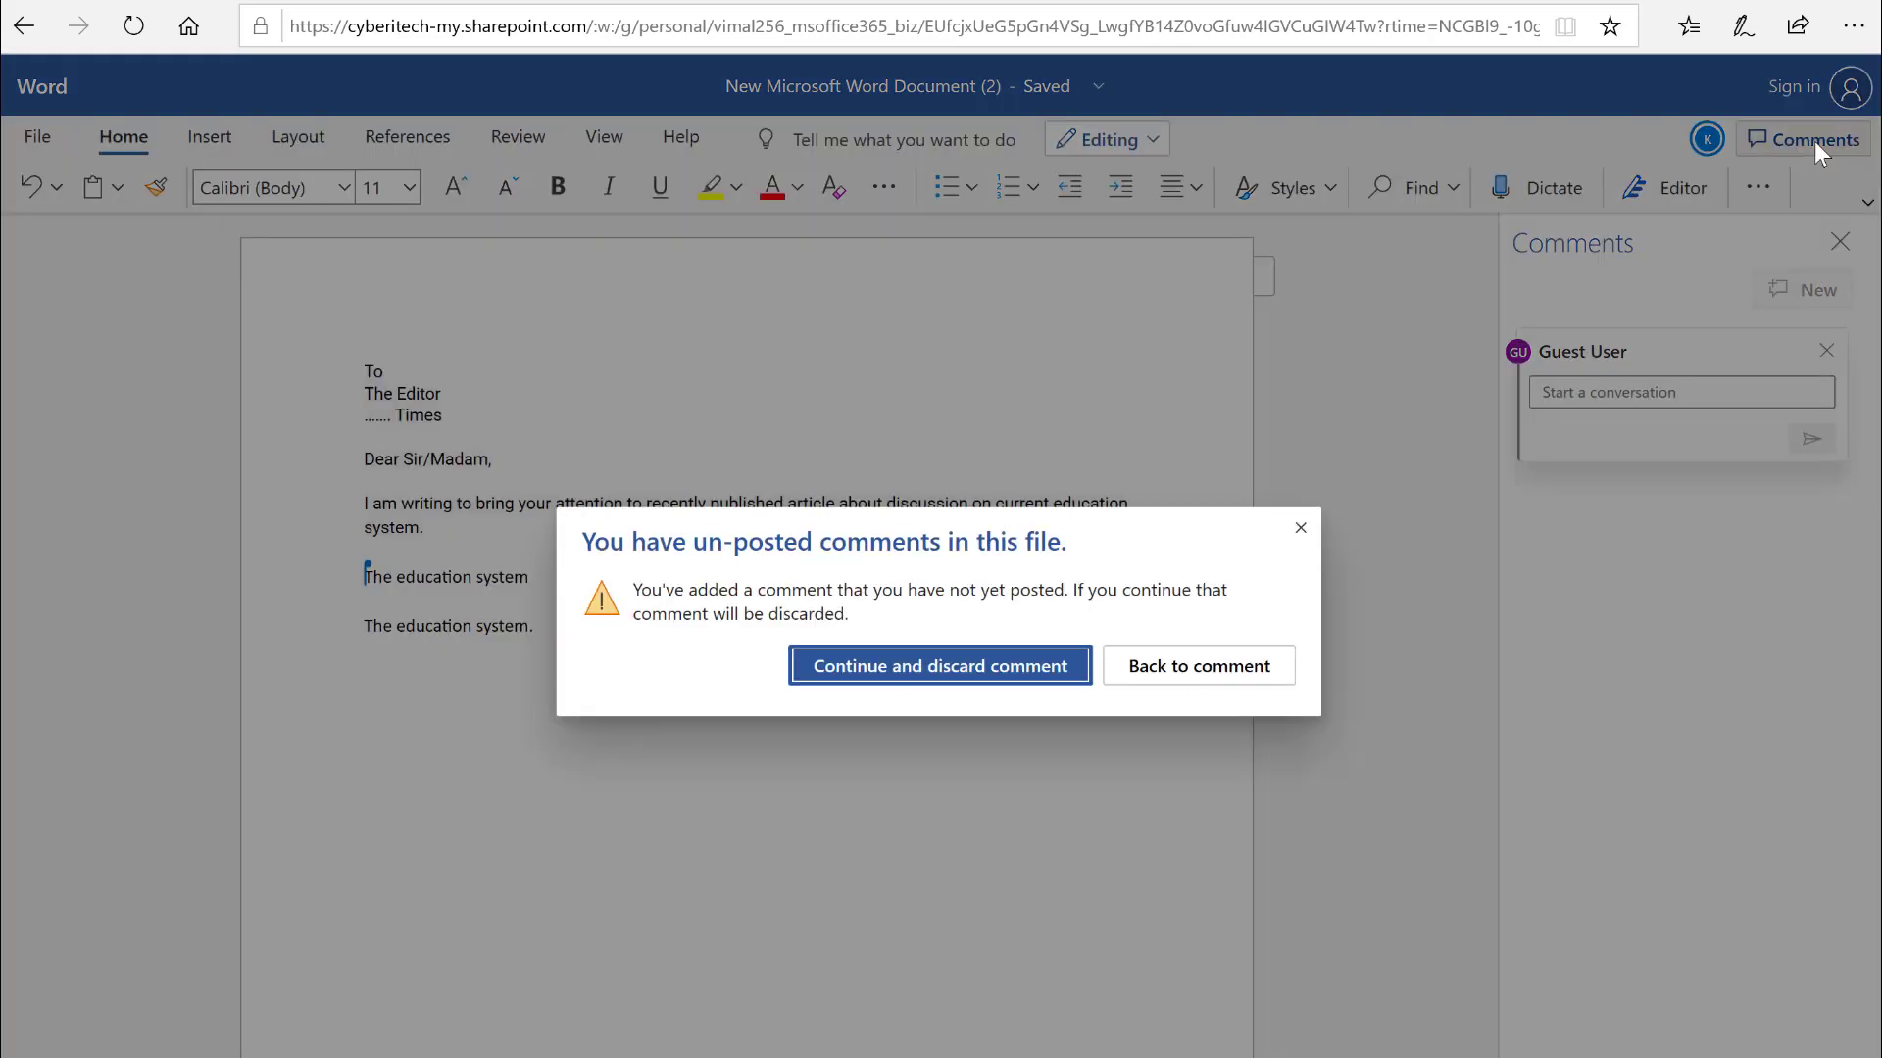
click(1038, 668)
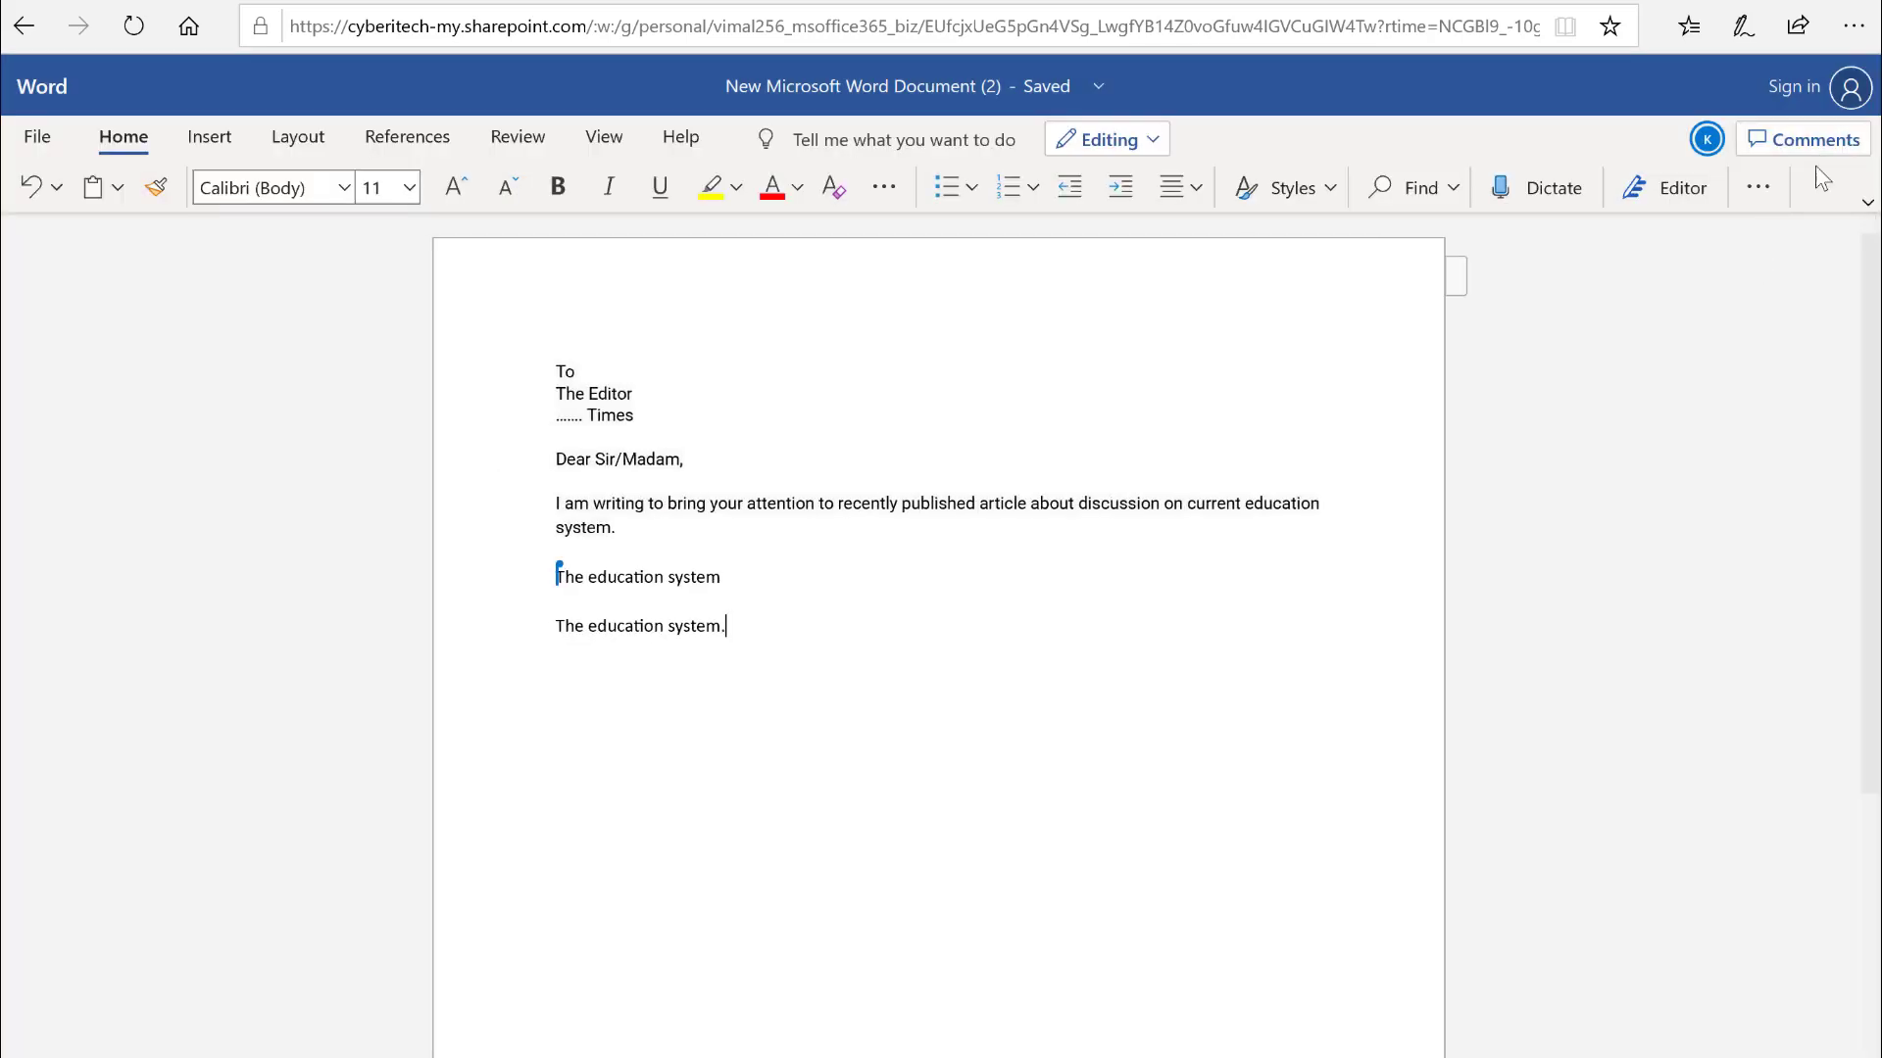
Post a new comment at the end of the last paragraph, addressing the co-author by name and adding "have a look"
click(1829, 138)
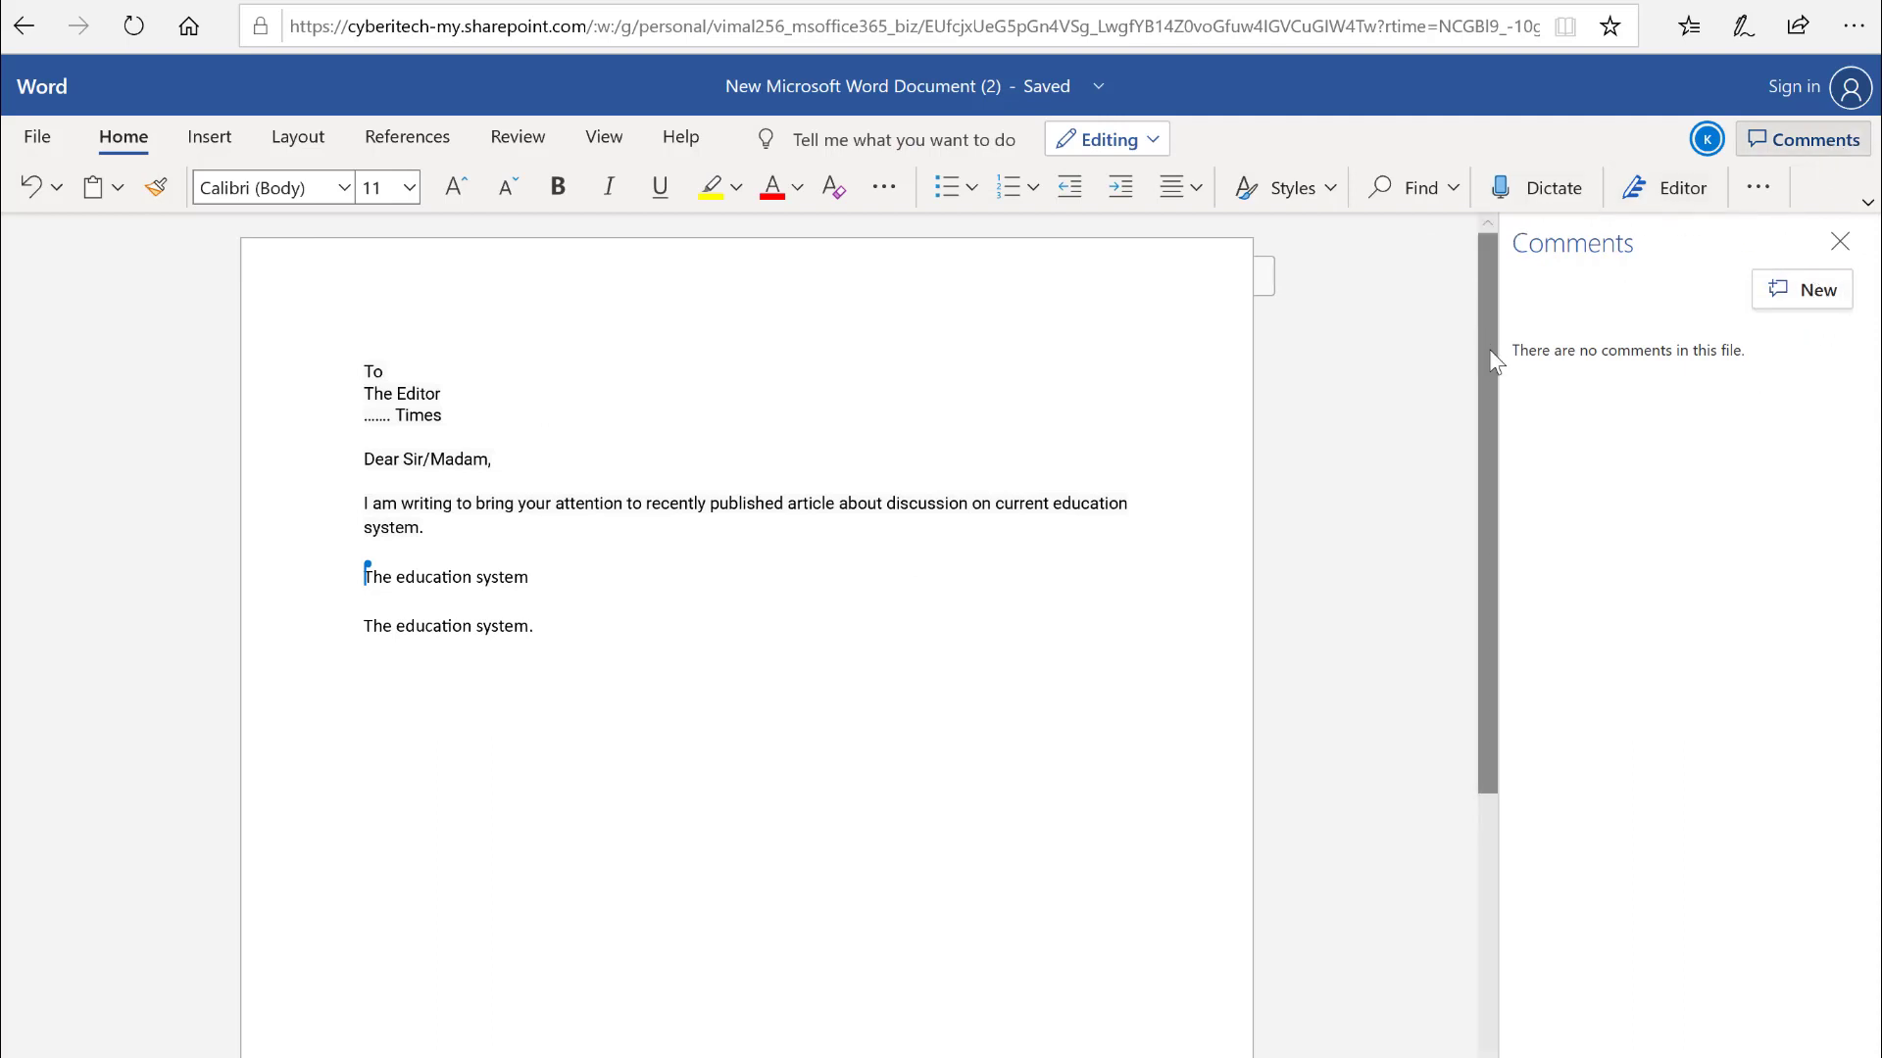
click(1818, 291)
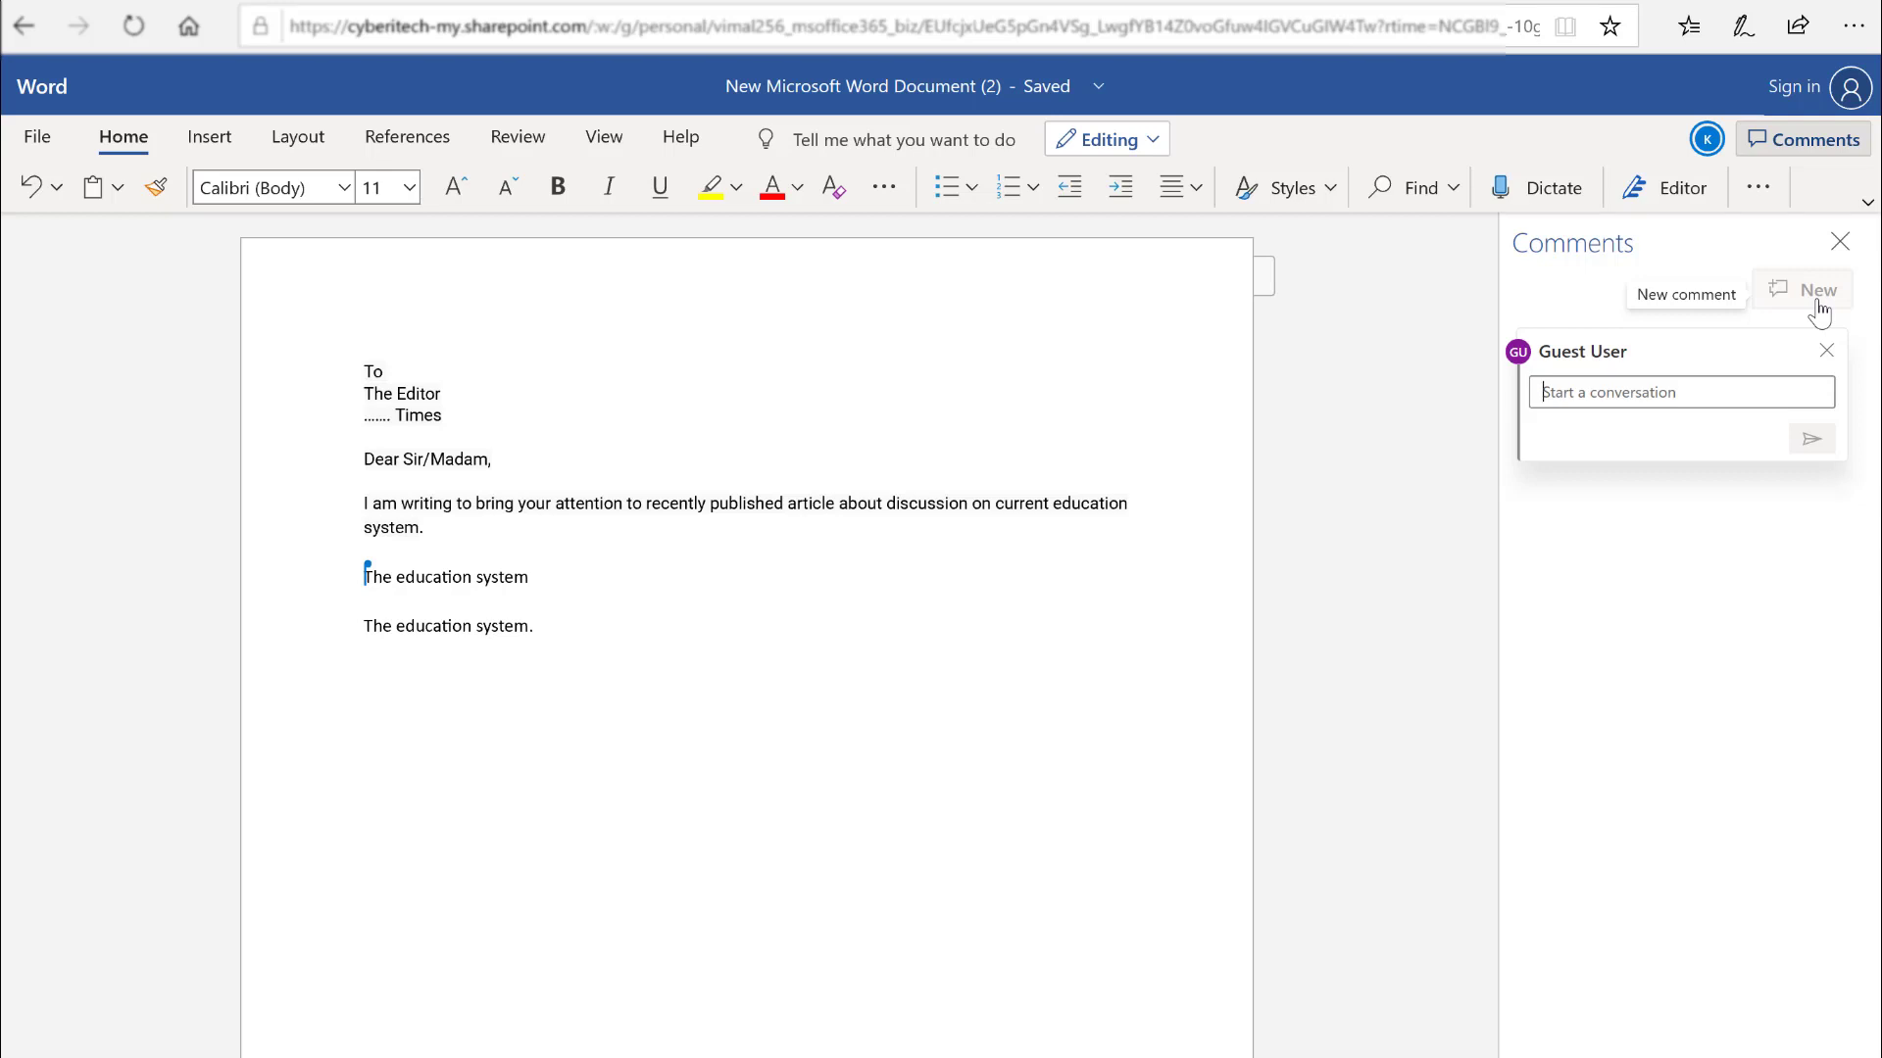
text(Kumar)
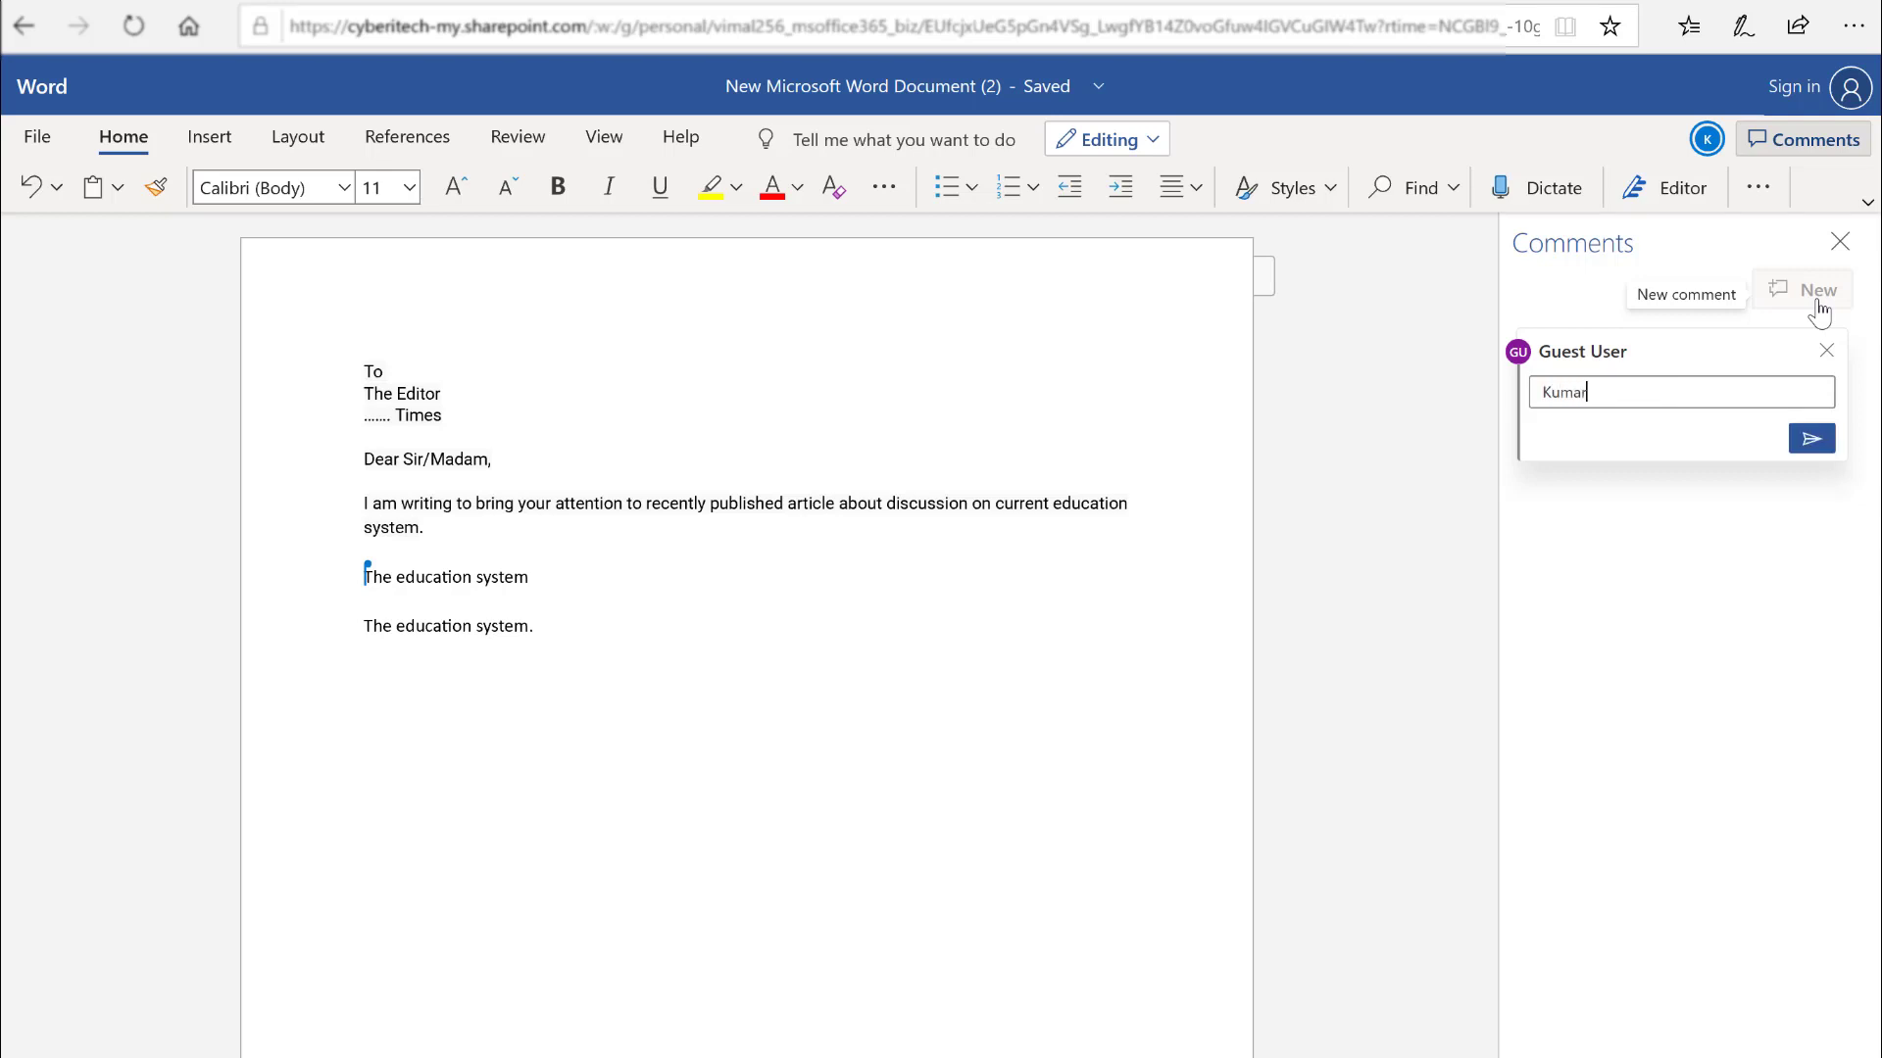
text(,have a look)
click(1812, 441)
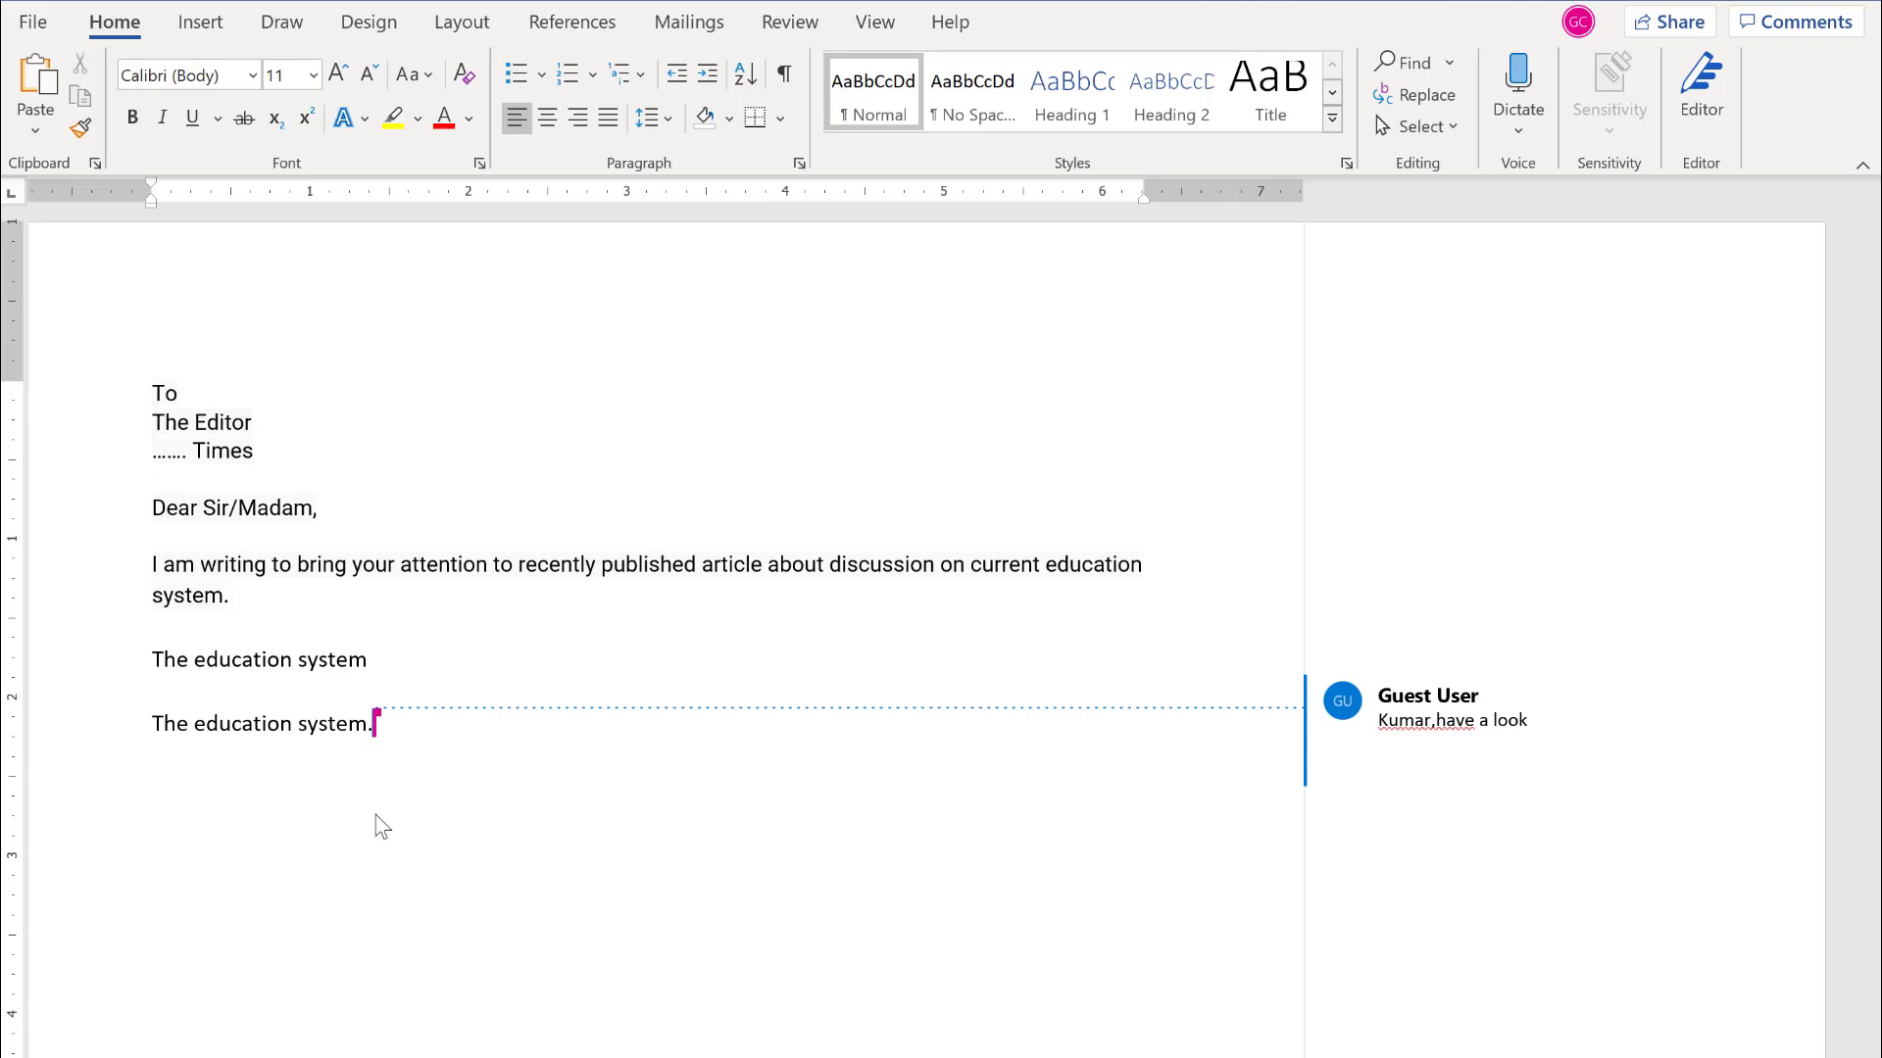
Reply to the guest's comment in the desktop copy with "I had a look and it is fine" and start another reply
click(1450, 720)
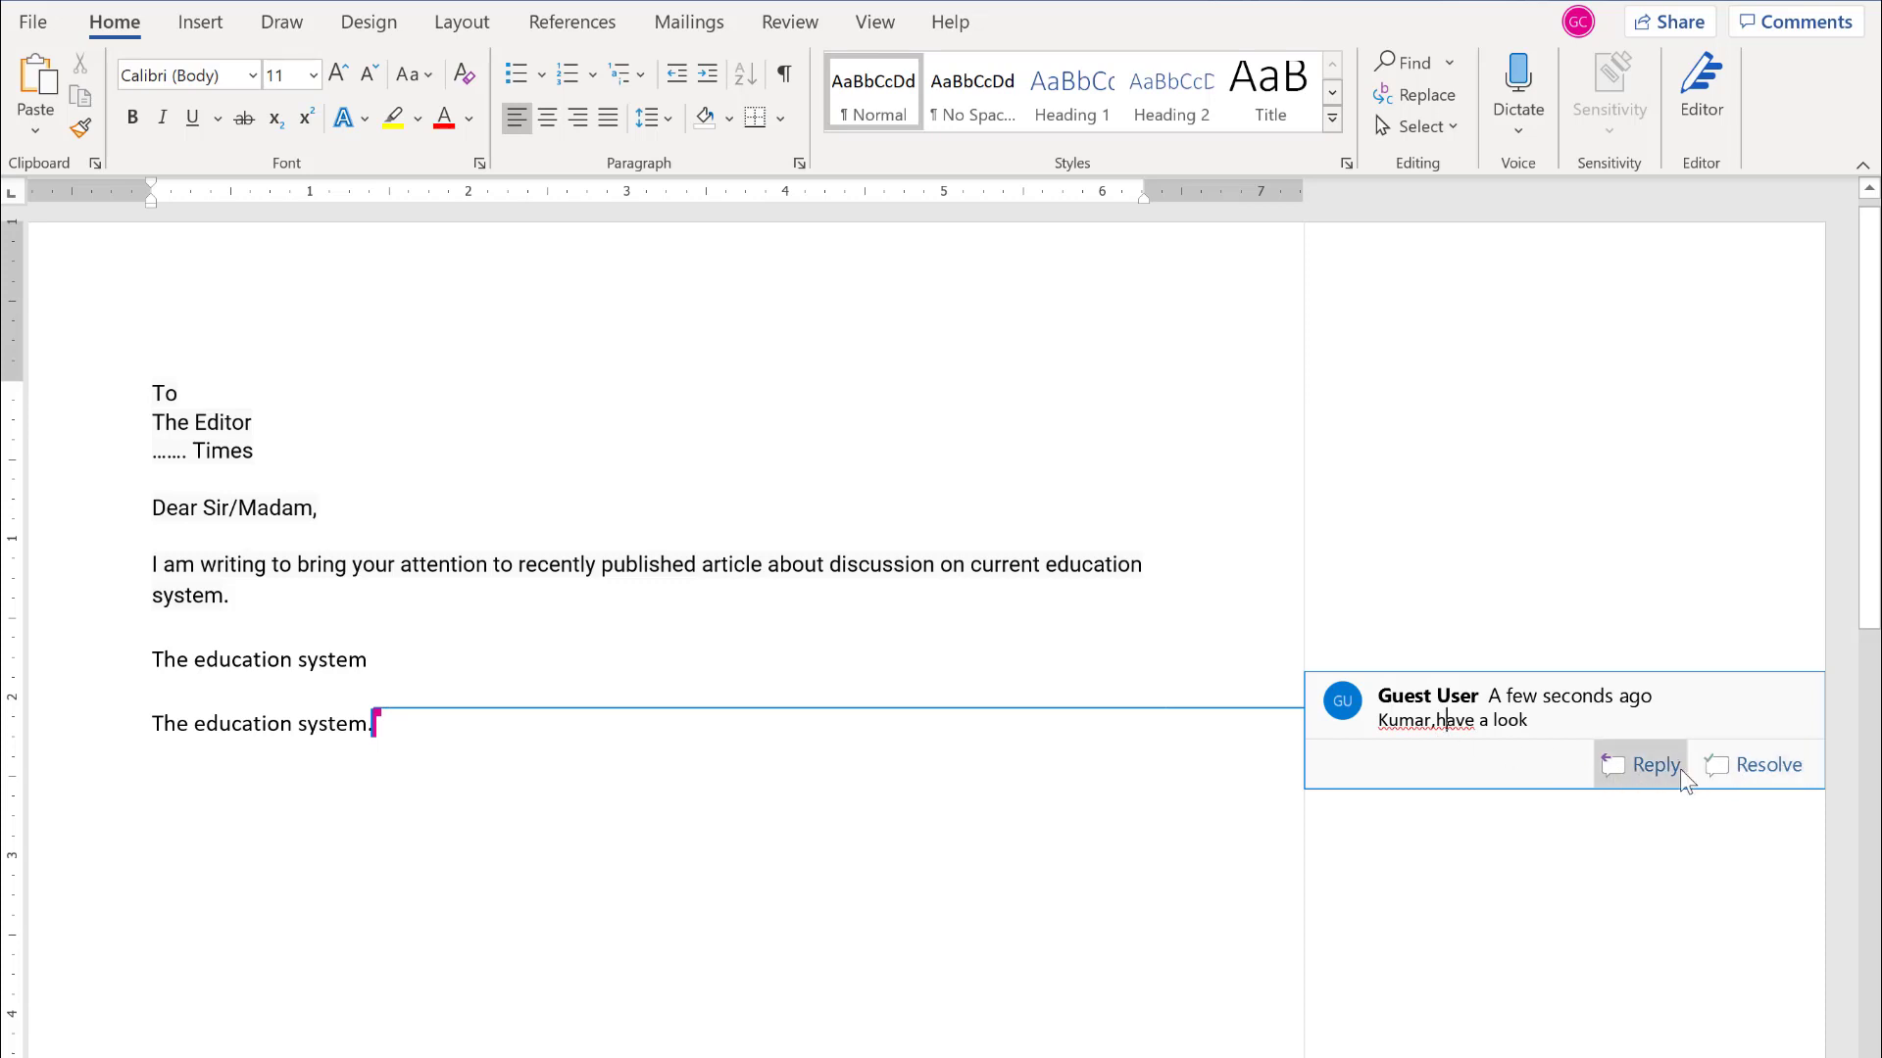
click(1666, 769)
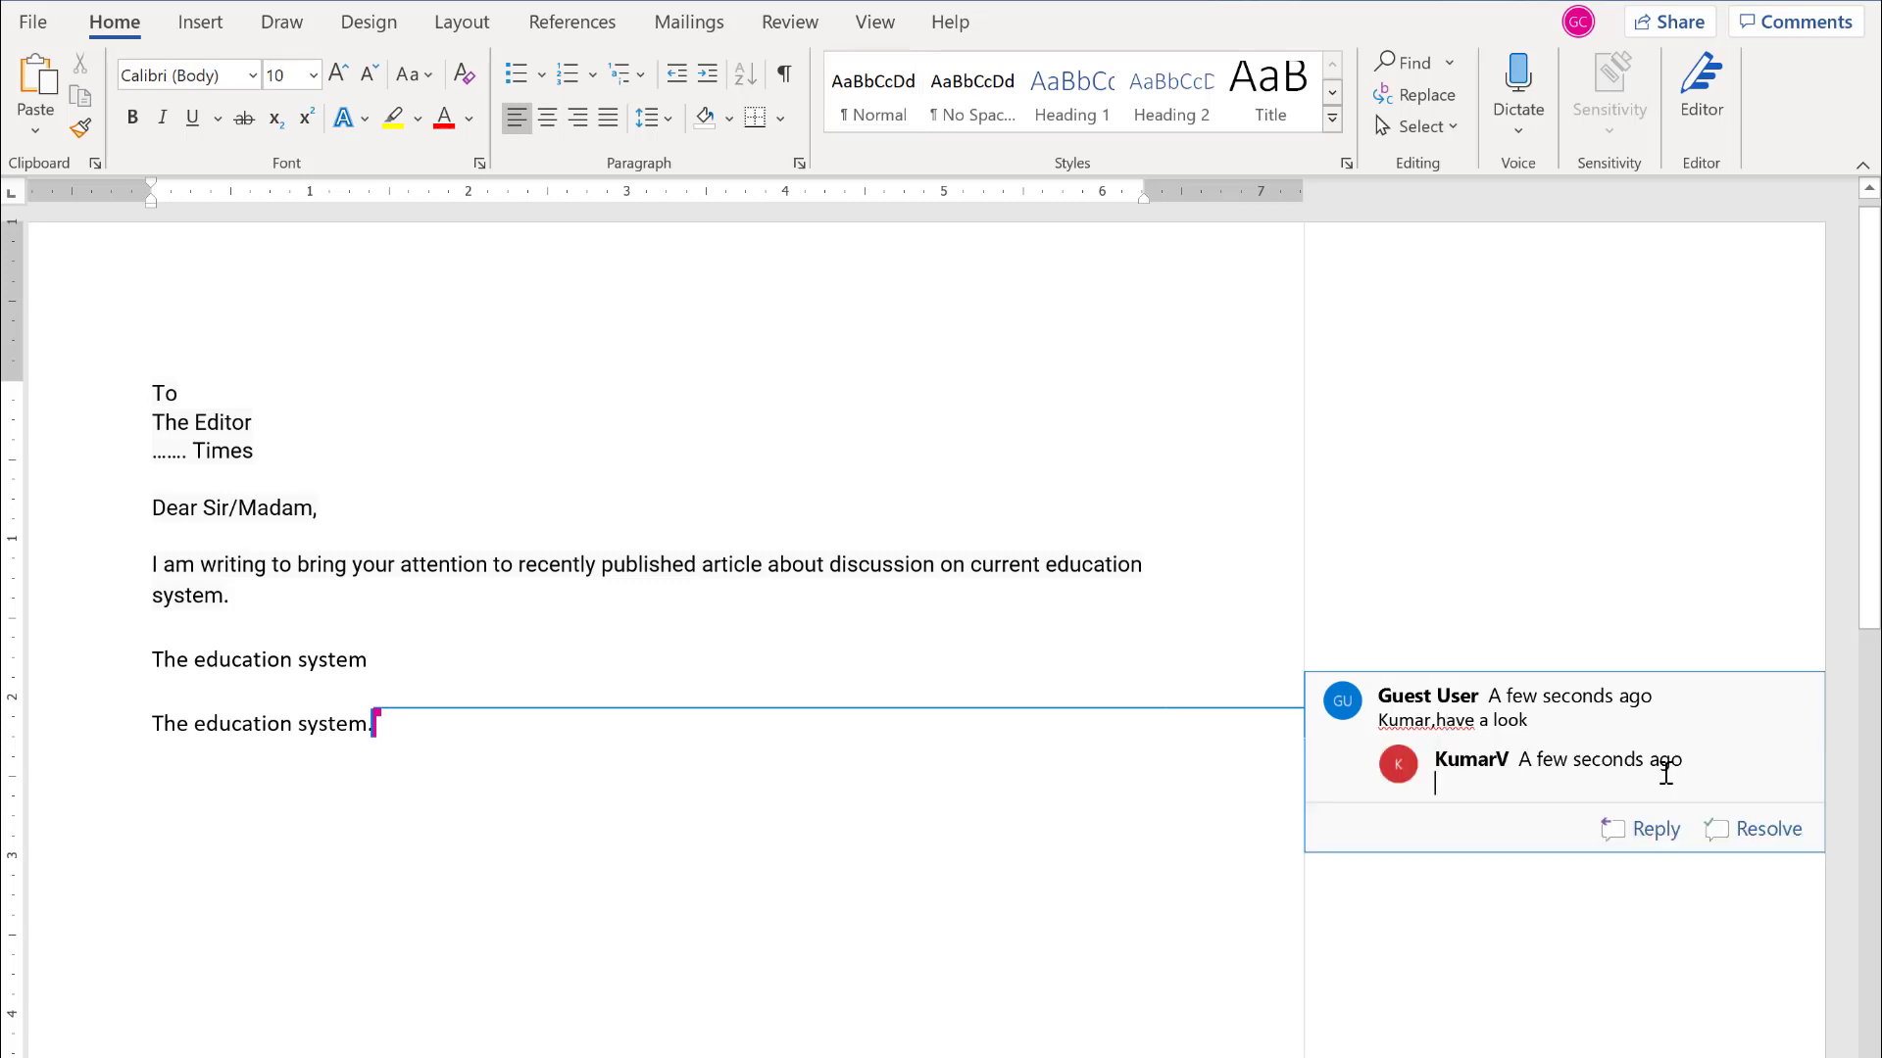
text(I had a loo)
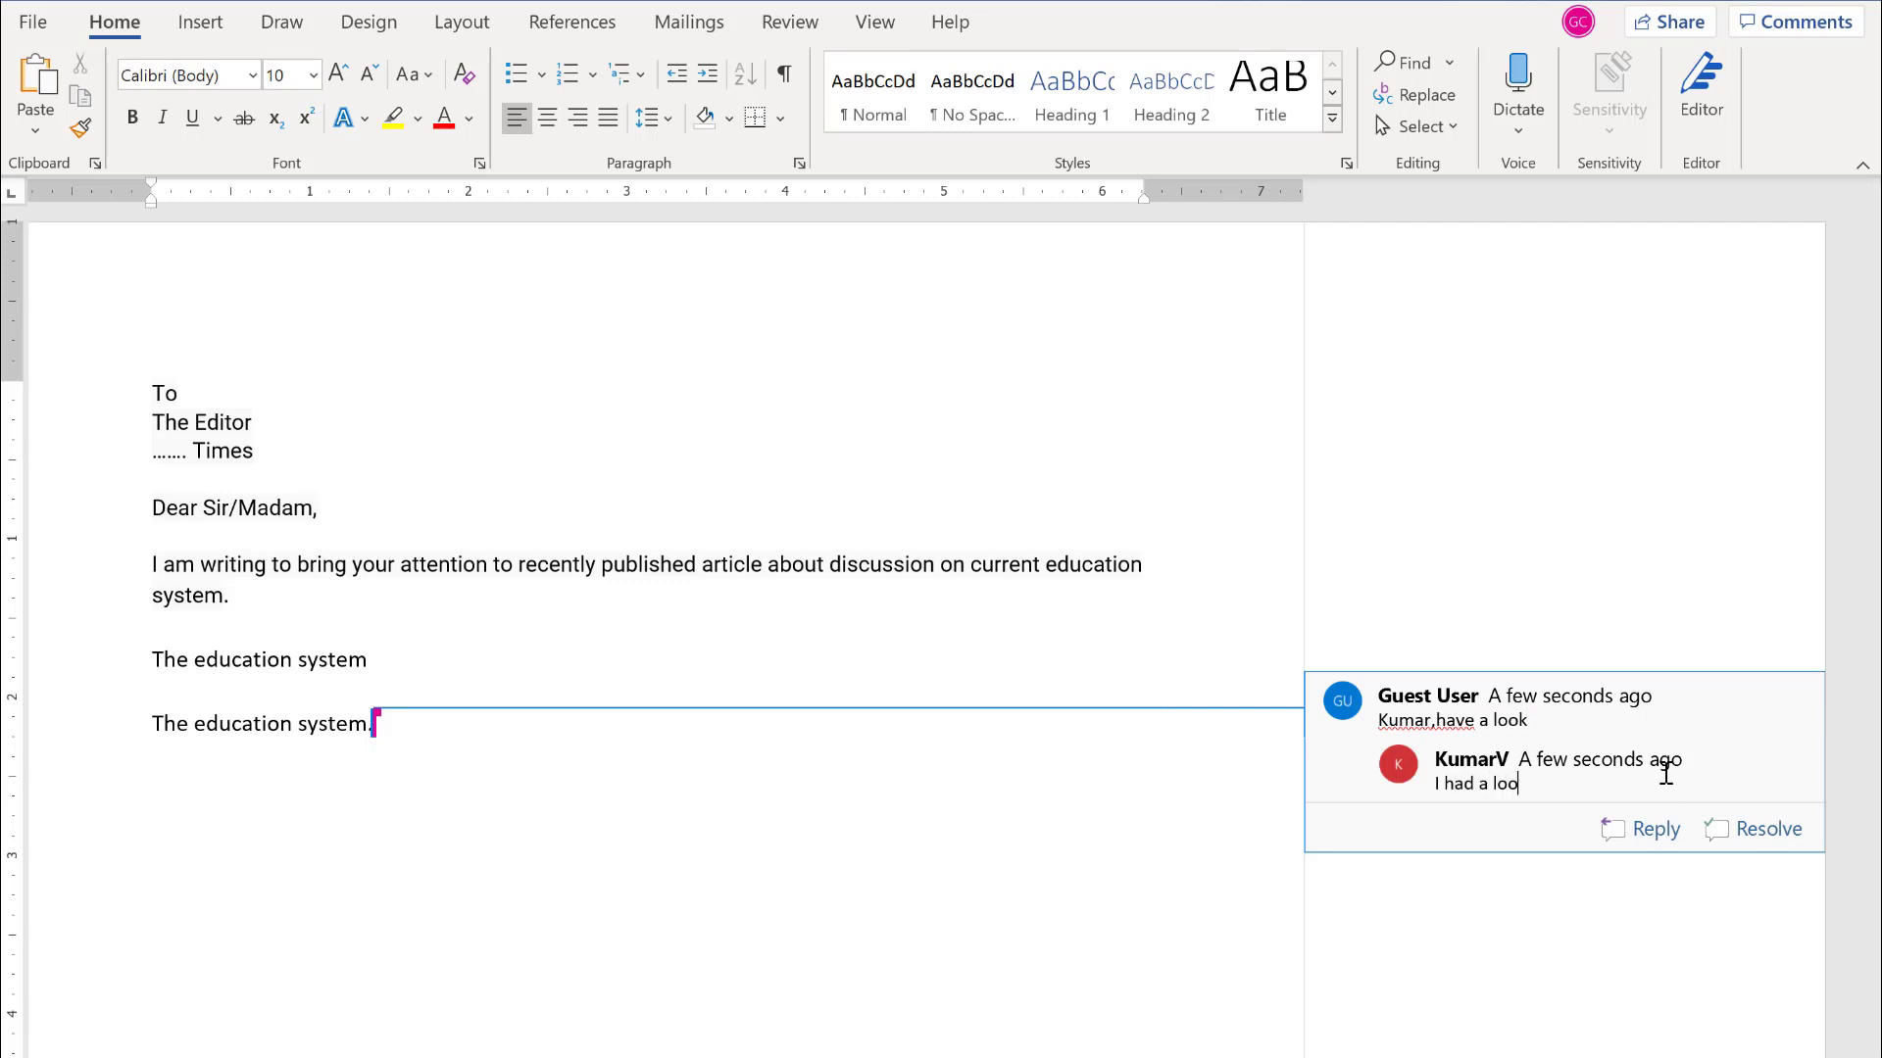
text(k and it is fine)
click(1647, 829)
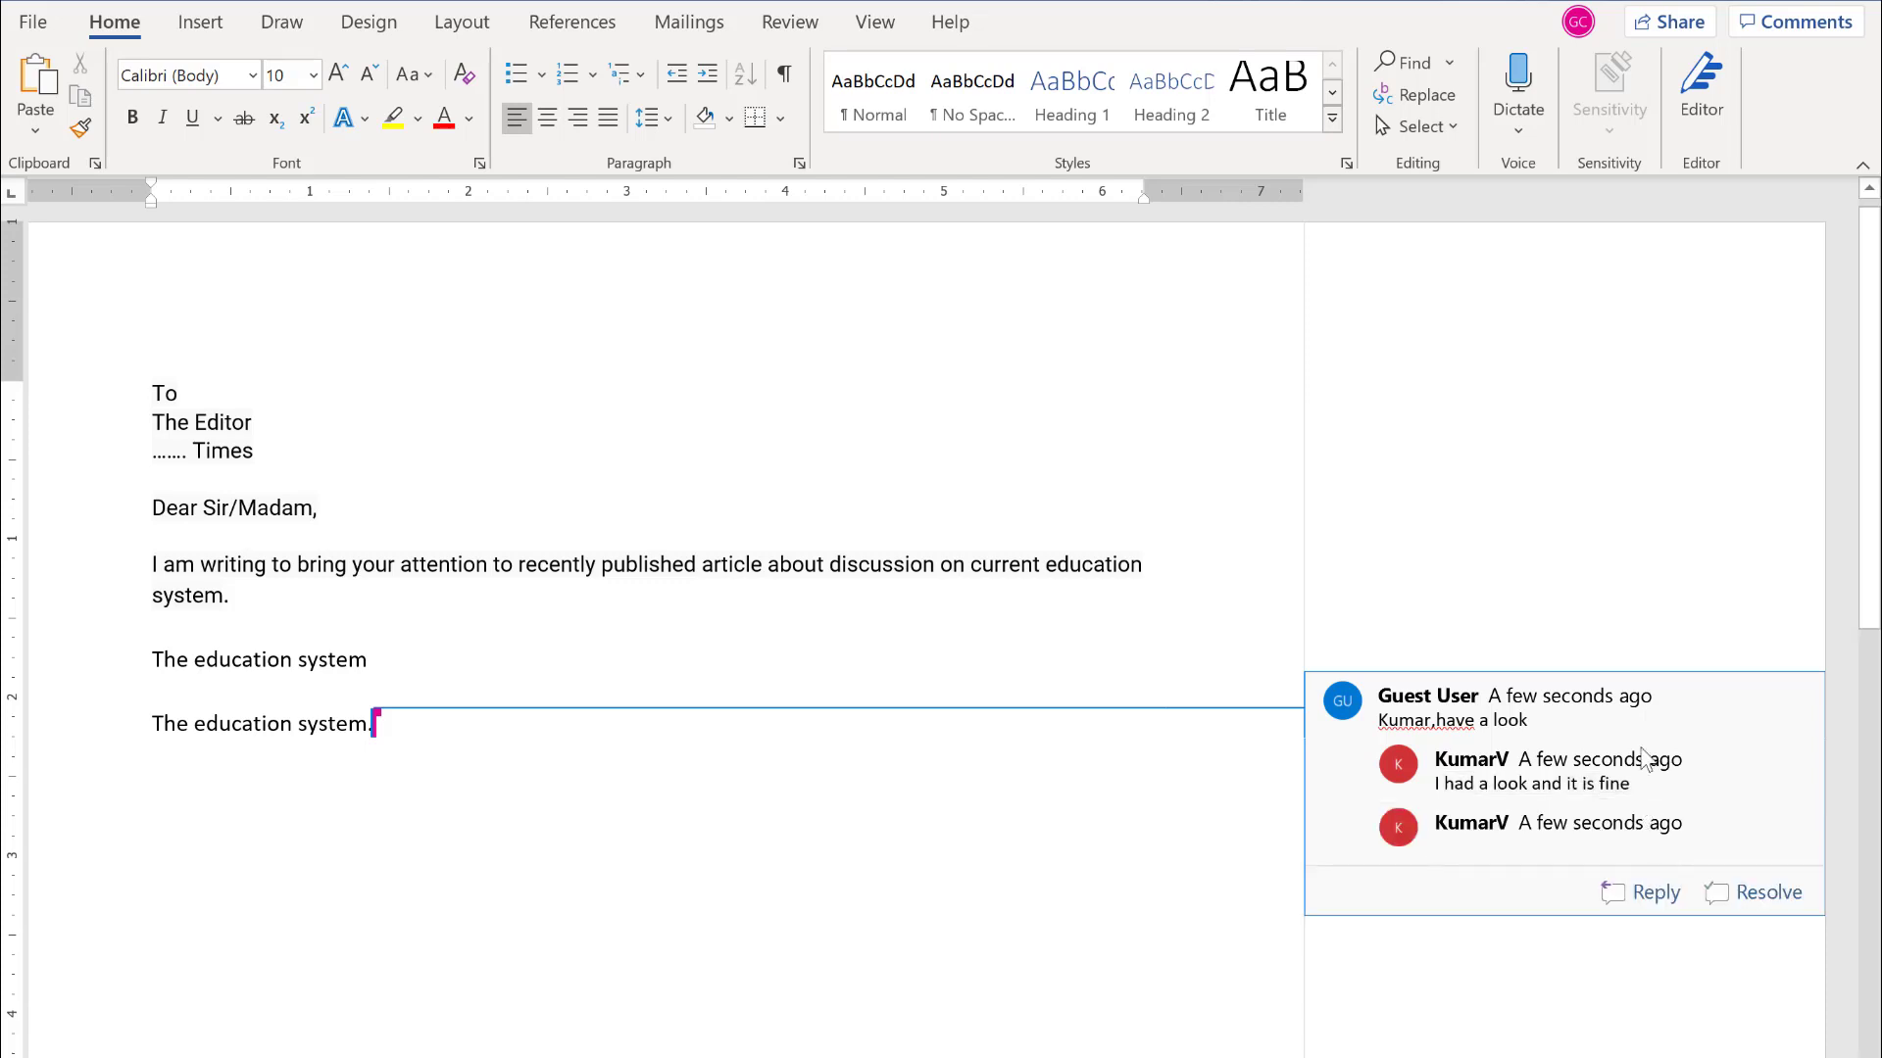